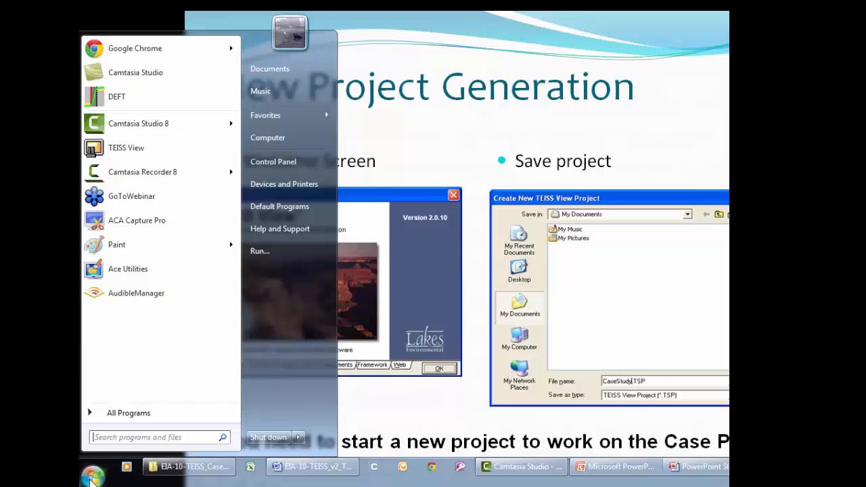
- Launch TEISS View from the Lakes Environmental program folder and dismiss its About window
left_click(122, 416)
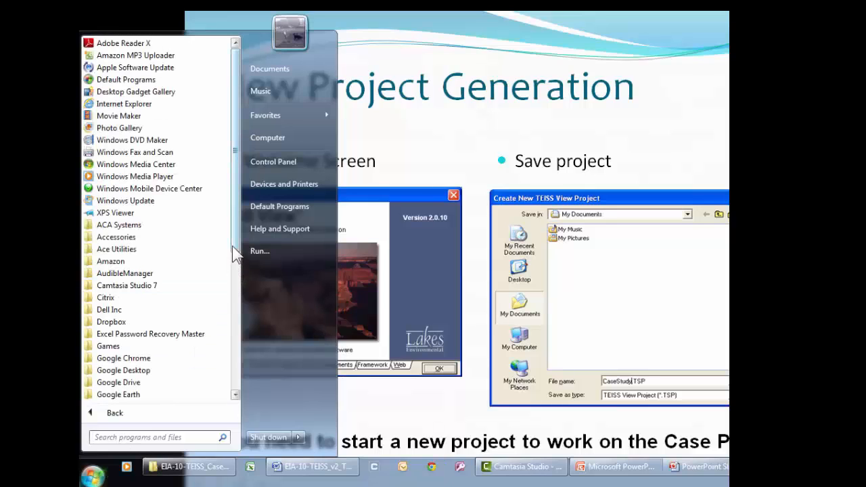
left_click_drag(232, 247, 239, 354)
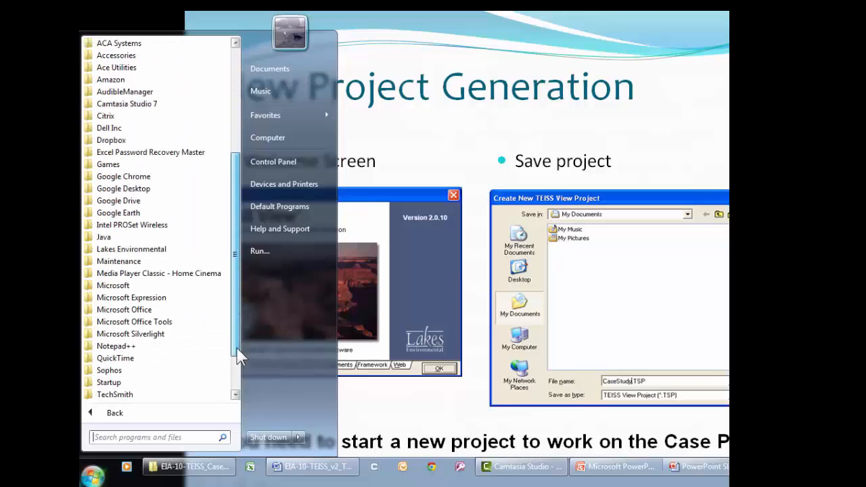
left_click(135, 252)
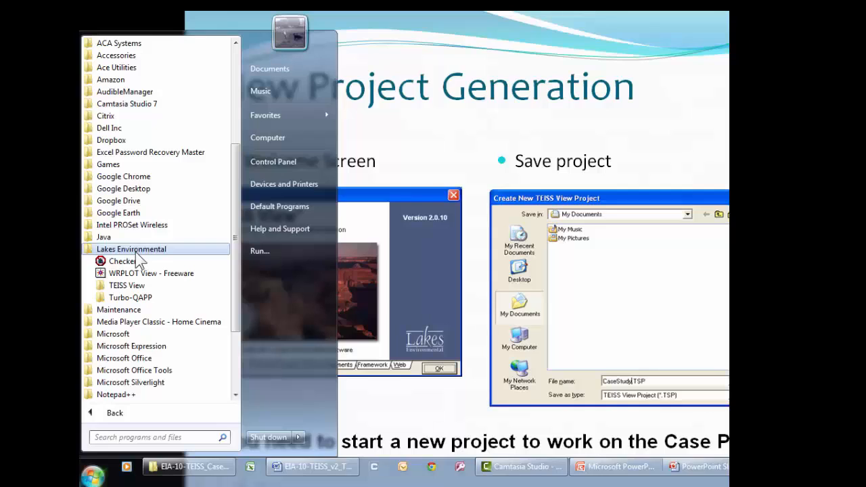
left_click(149, 287)
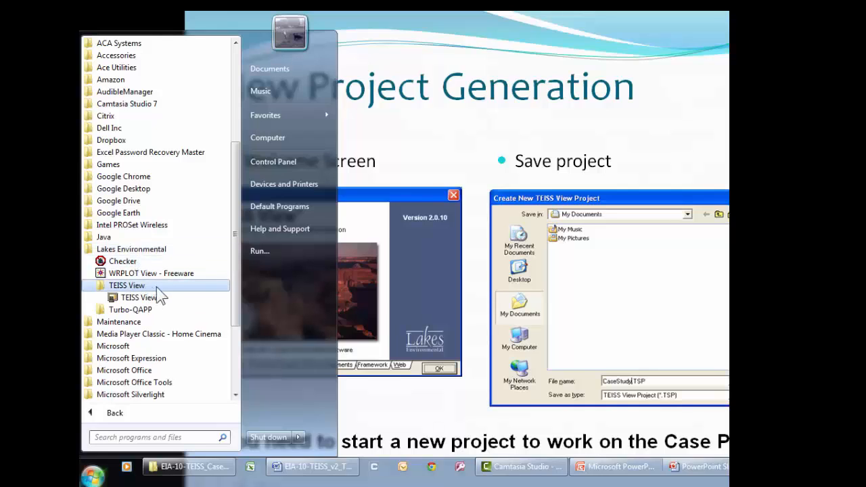
left_click(170, 299)
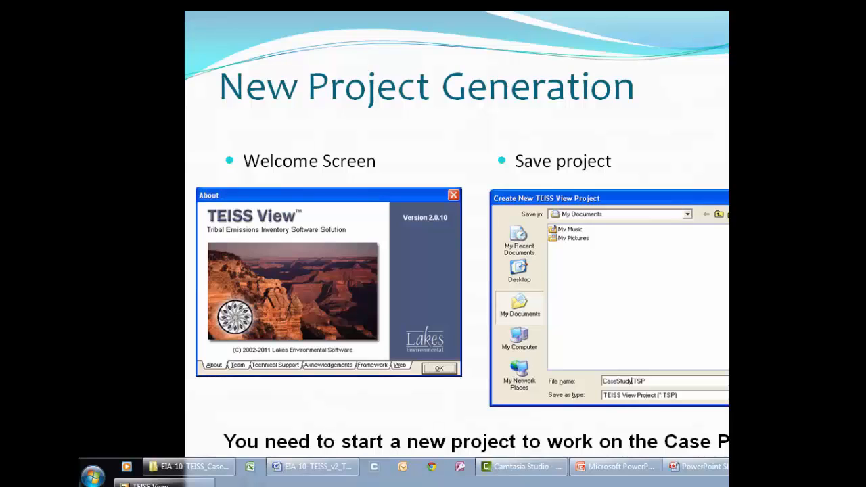
left_click_drag(465, 95, 410, 165)
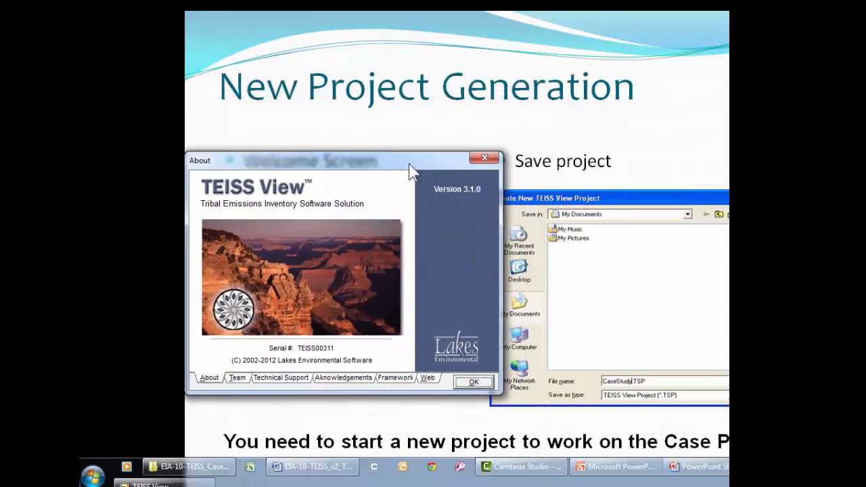
left_click(472, 383)
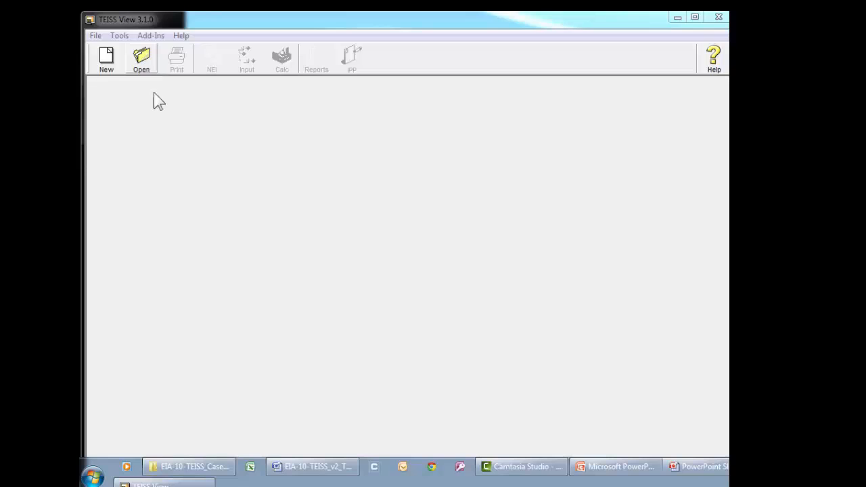
- Create a new TEISS View project named Module10-HopiCaseProject in the EI_Training folder on the desktop
left_click(111, 65)
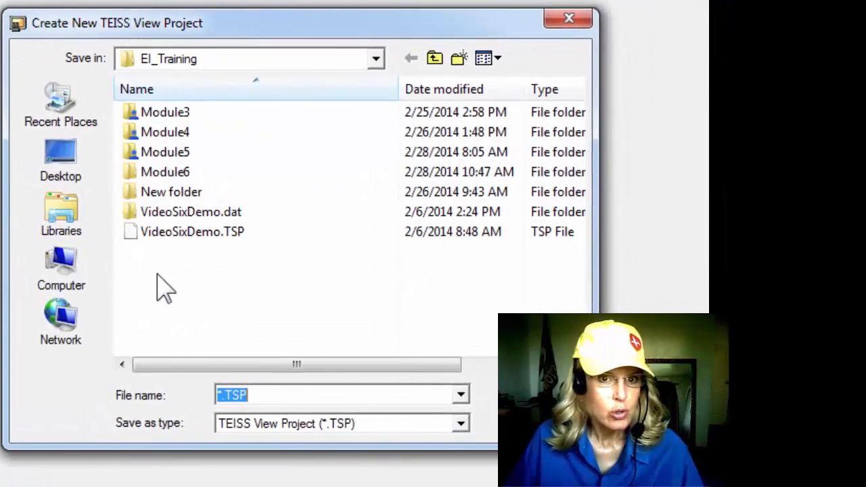
left_click(61, 159)
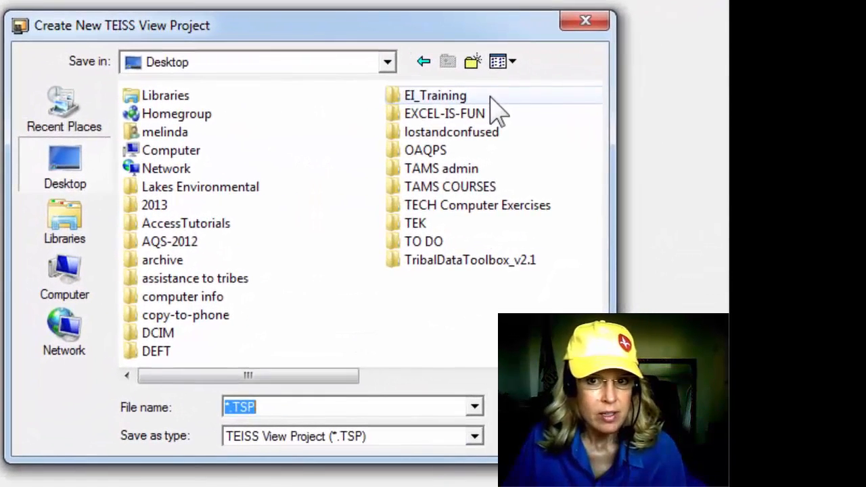
double_click(572, 143)
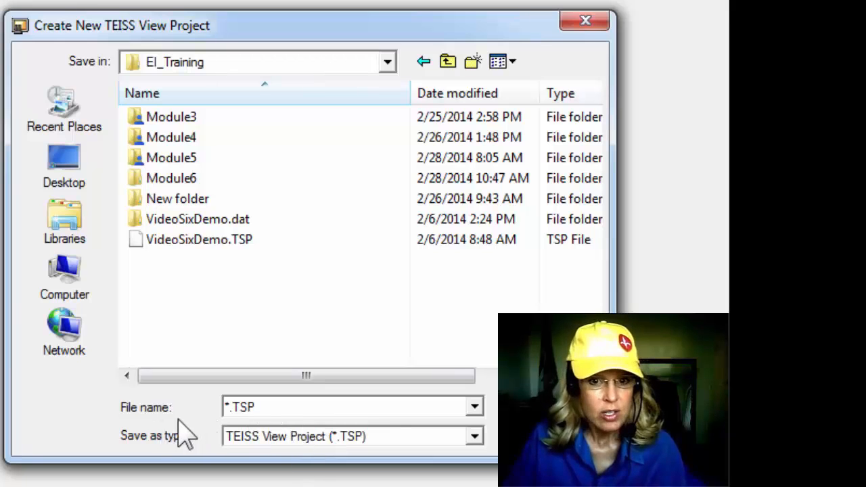
left_click(276, 408)
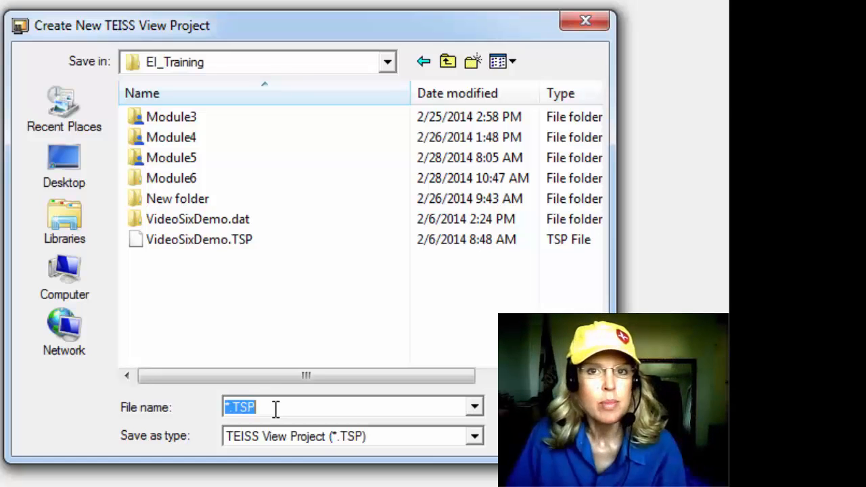
type("Modul")
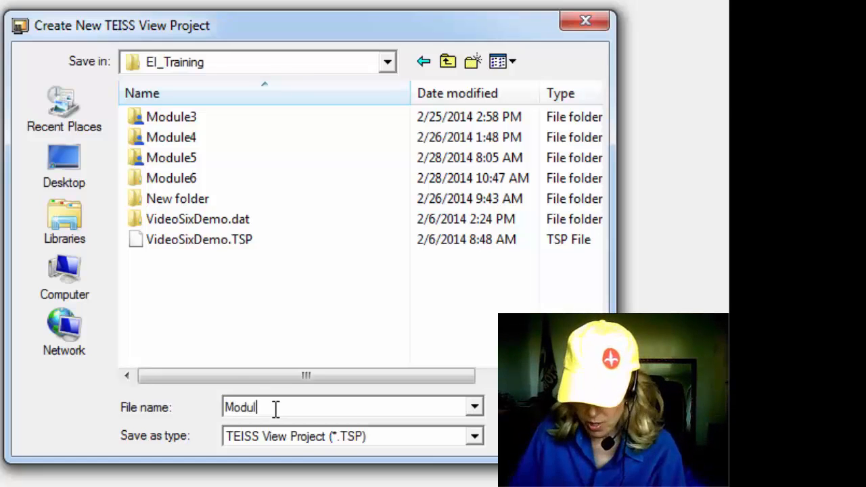
type("e10")
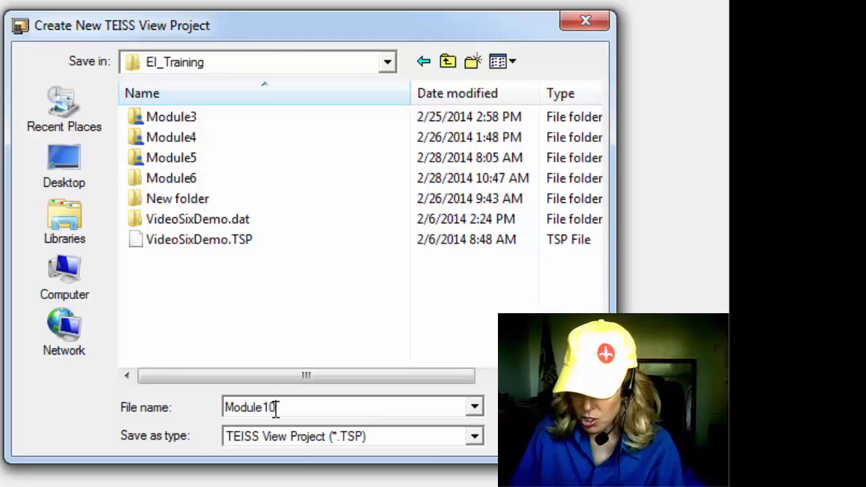
type("-Hopi")
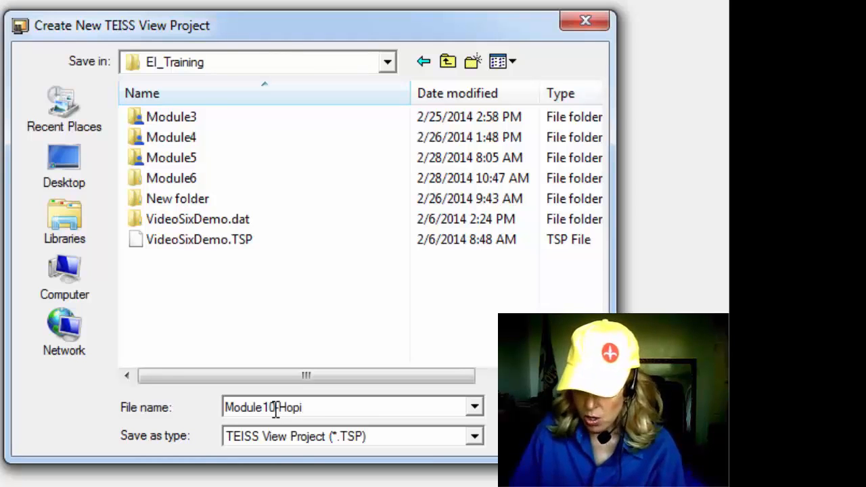
type("CaseProject")
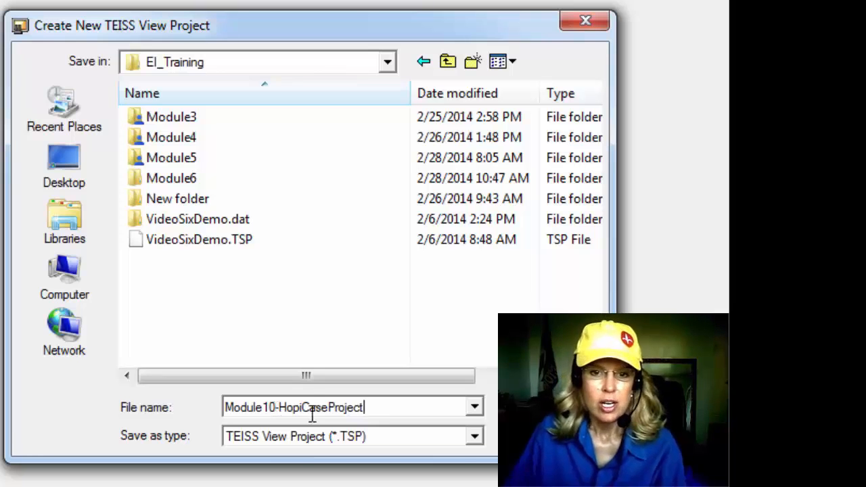
key("Return")
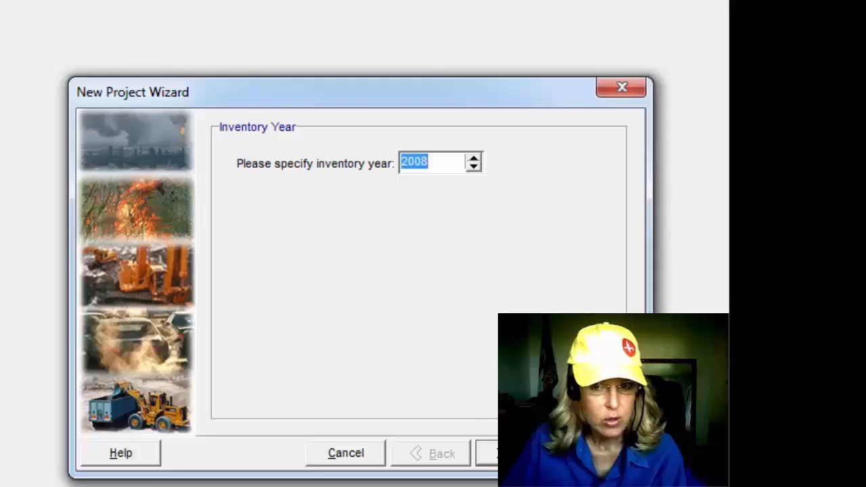
- Accept 2008 as the inventory year and include Arizona in the project's state coverage
left_click(490, 453)
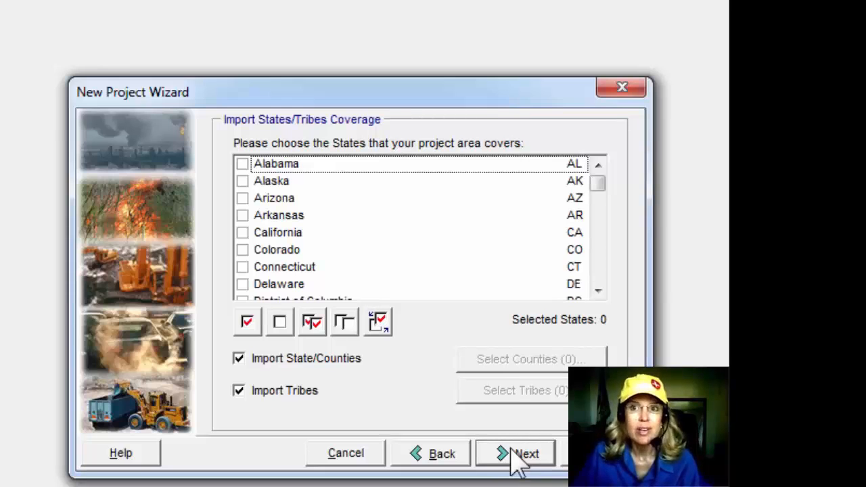
left_click(243, 201)
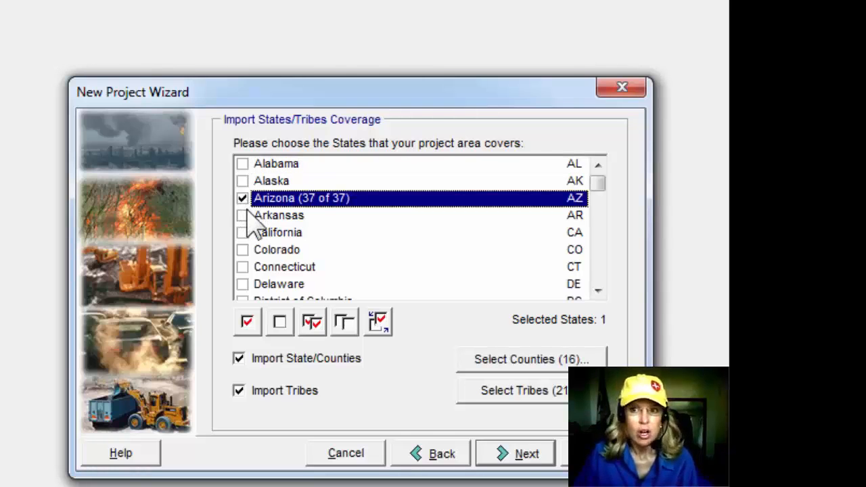
- Limit the Arizona counties for import to Navajo County only
left_click(547, 359)
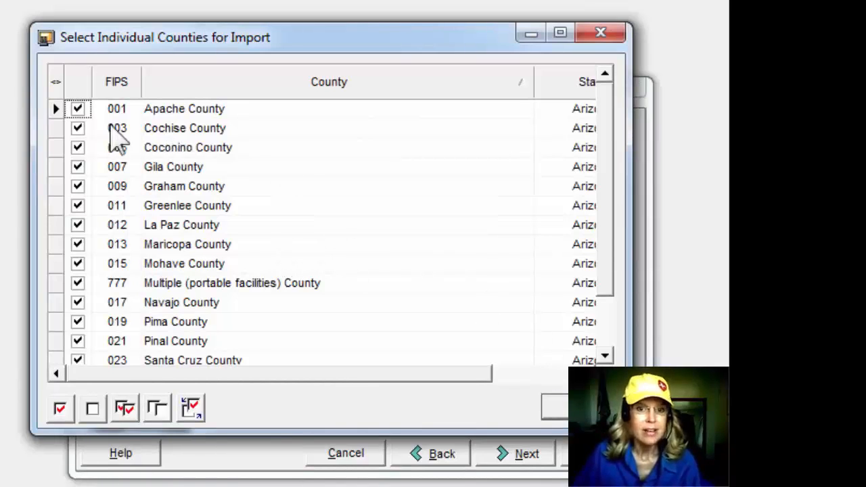
left_click(78, 109)
left_click(77, 127)
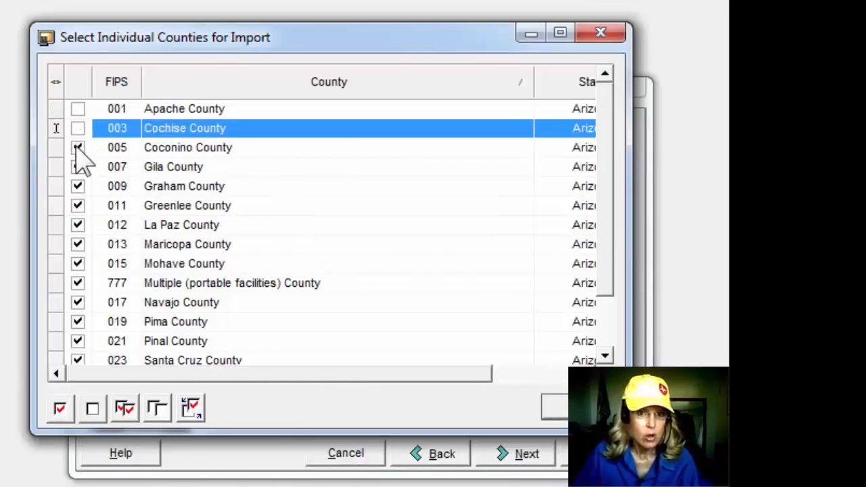
left_click(78, 148)
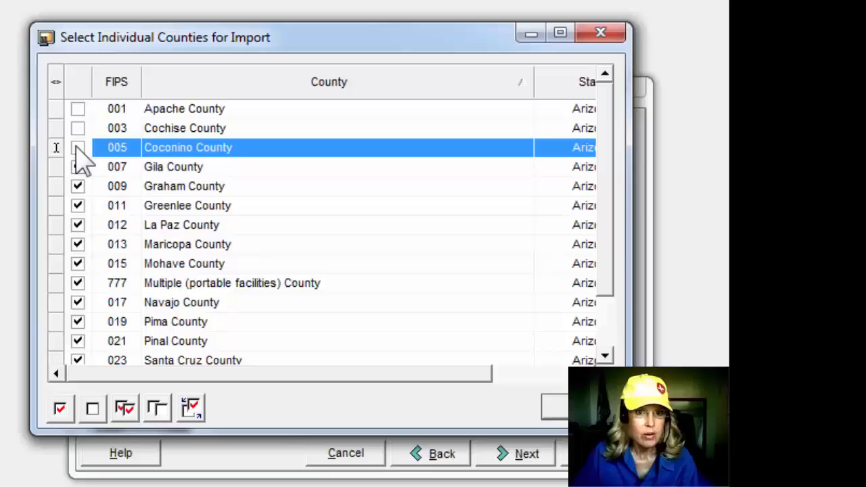
left_click(157, 412)
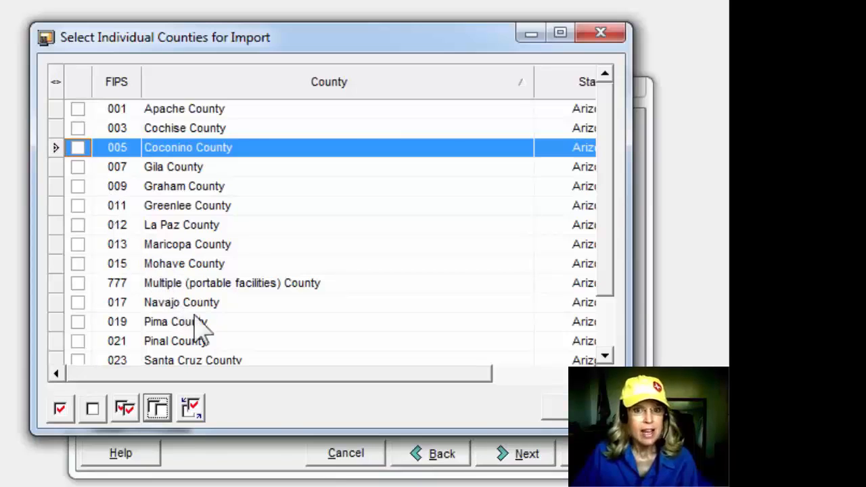
left_click(78, 306)
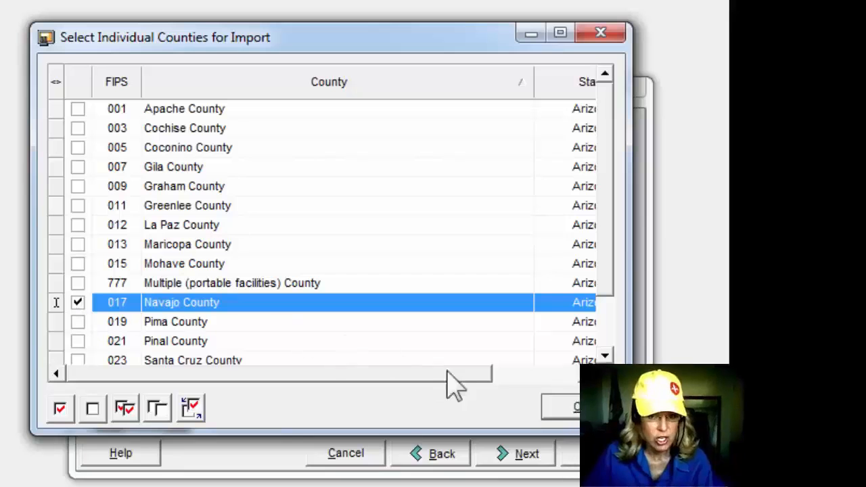
left_click(577, 406)
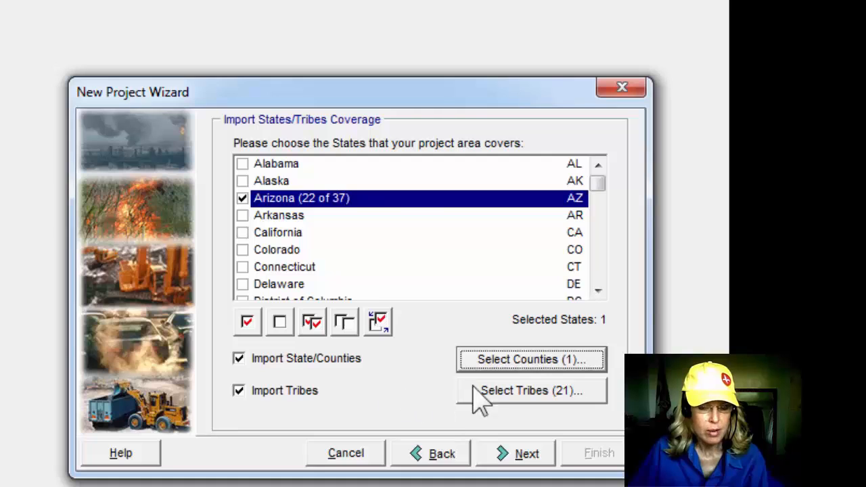
- Limit the Arizona tribes for import to the Hopi Tribe only
left_click(556, 406)
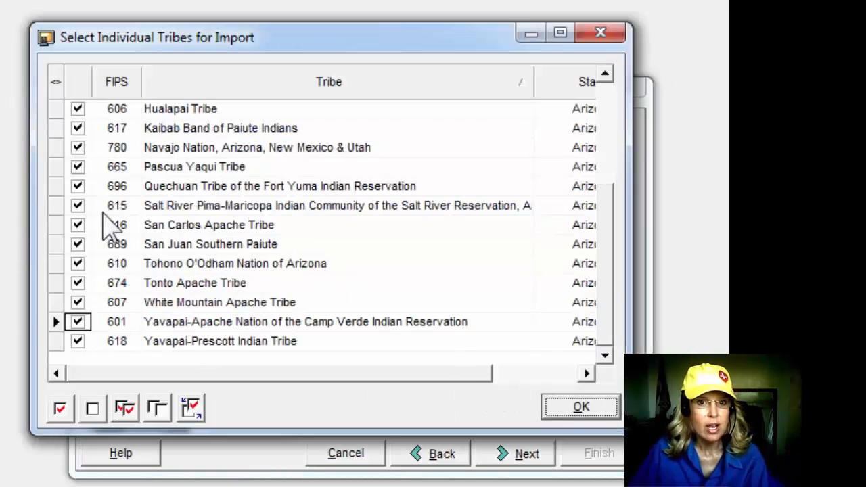
left_click(157, 408)
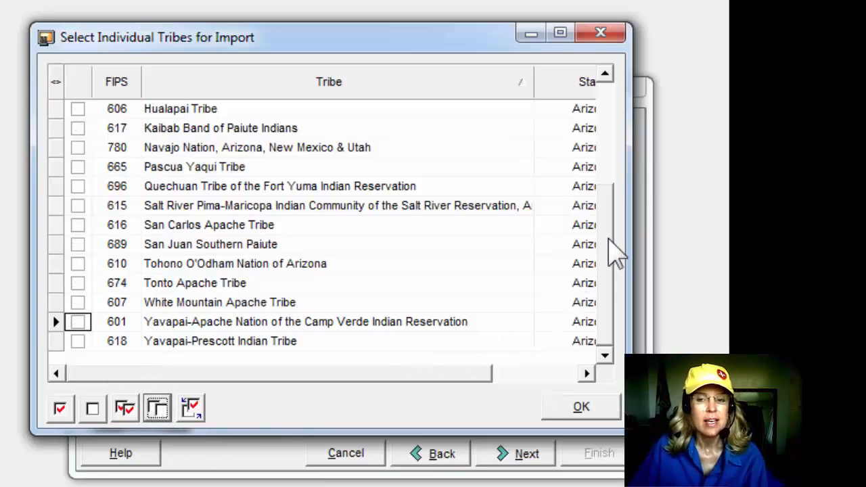
left_click_drag(615, 251, 615, 142)
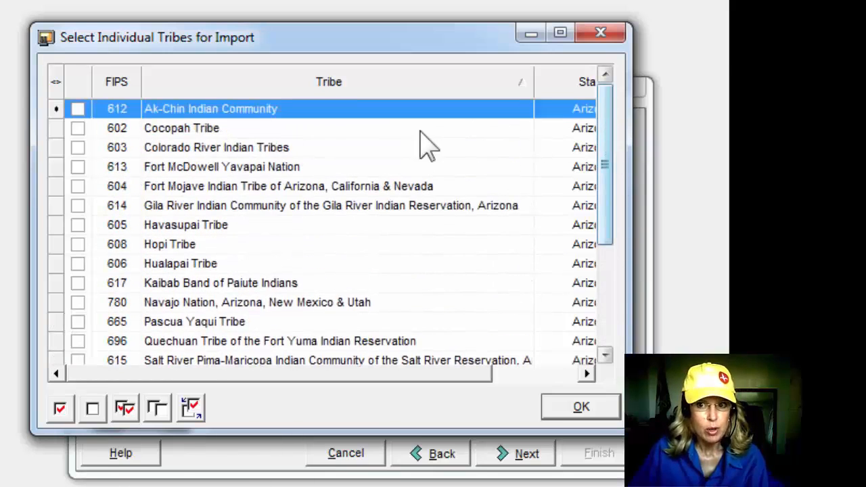
left_click(78, 245)
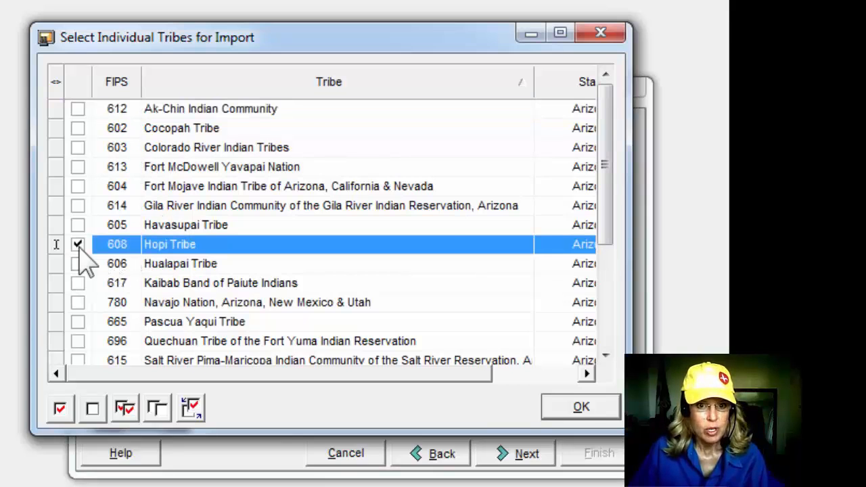
left_click(587, 414)
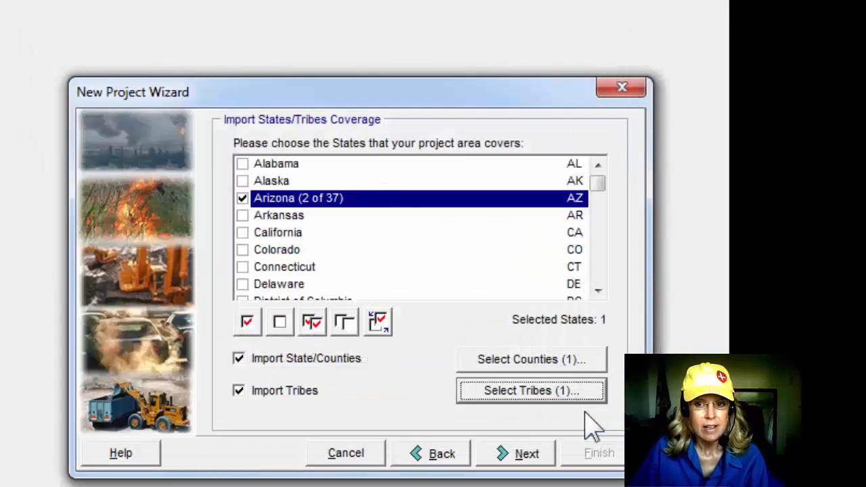
- Exclude the Class I area and roads coverage from the additional maps and finish the New Project Wizard
left_click(501, 459)
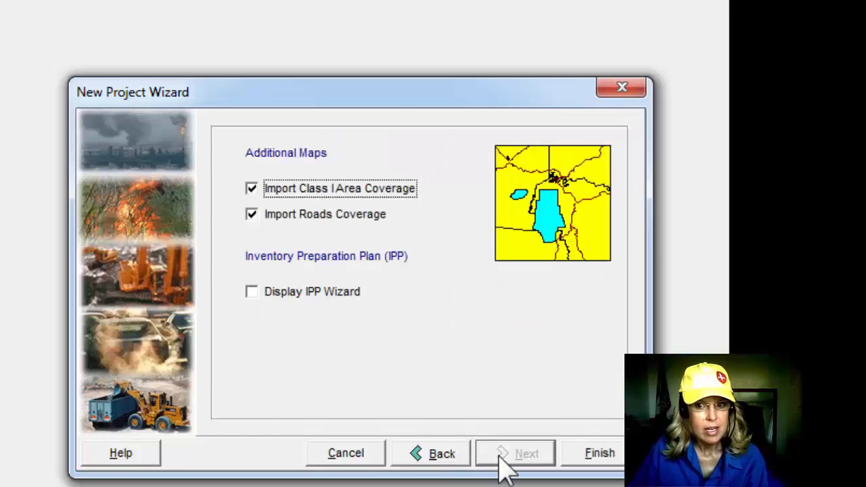
left_click(251, 189)
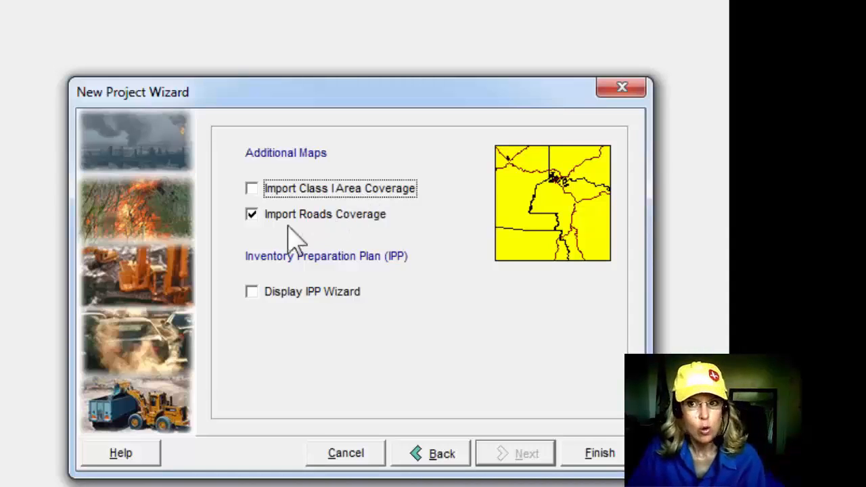
left_click(251, 215)
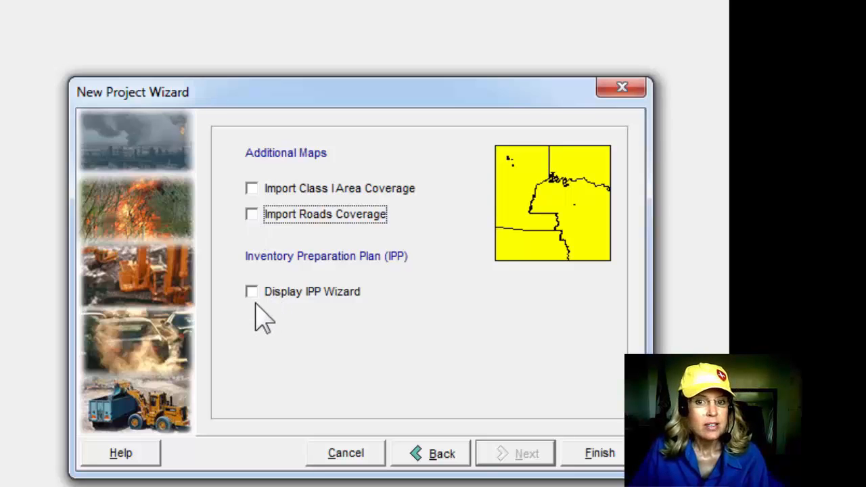
left_click(607, 454)
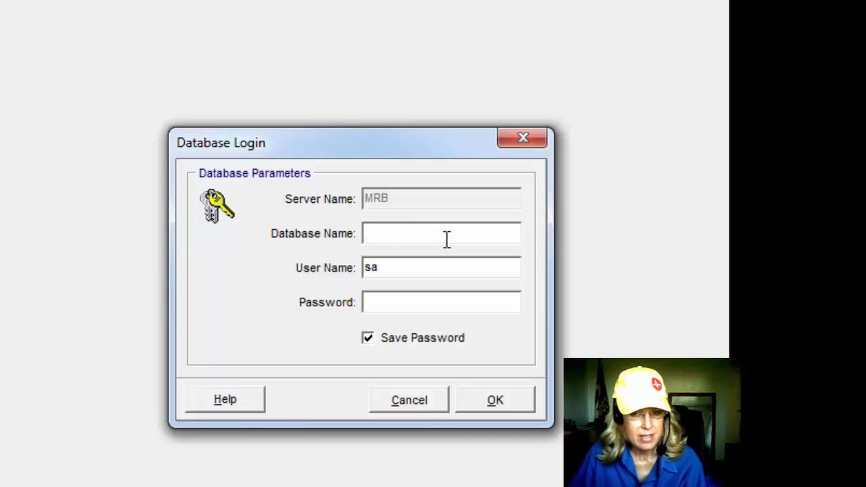
- Name the project database Module10_HopiExample, enter the database password and confirm the database login
type("Module")
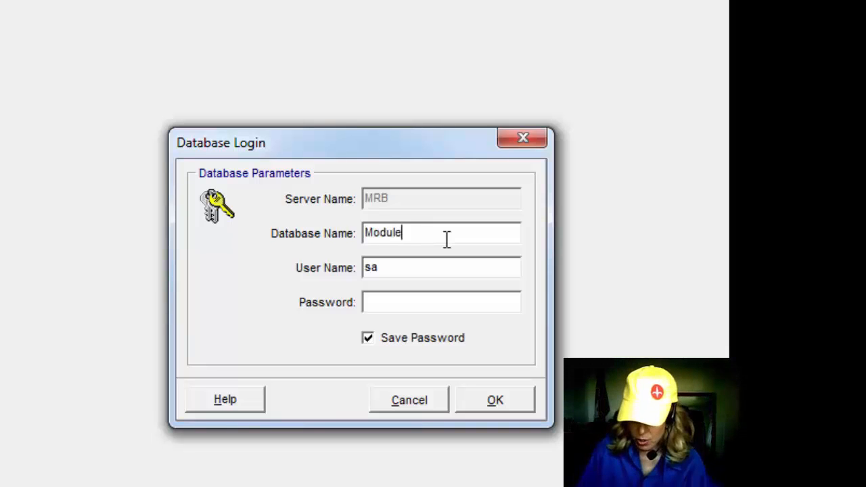
type("10")
type("_Hopi")
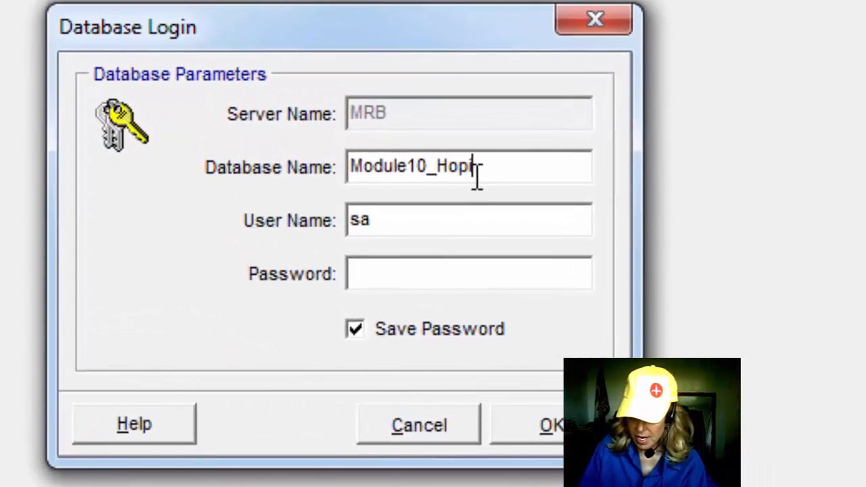
type("Example")
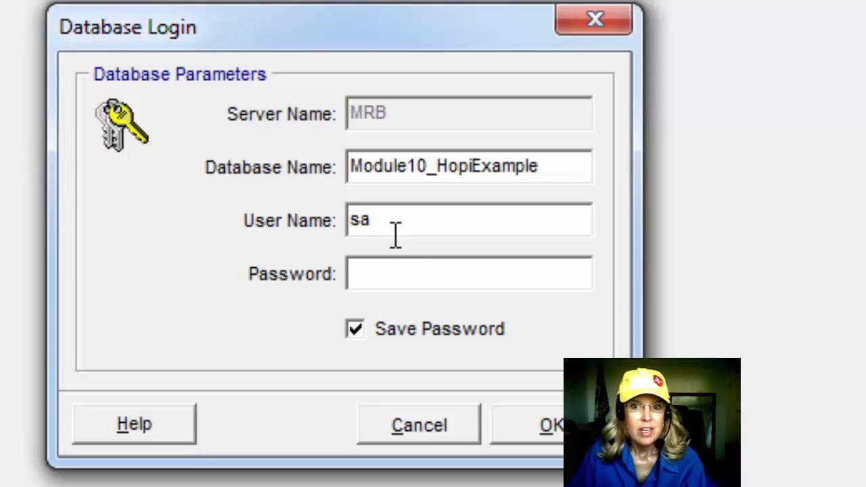
left_click(400, 270)
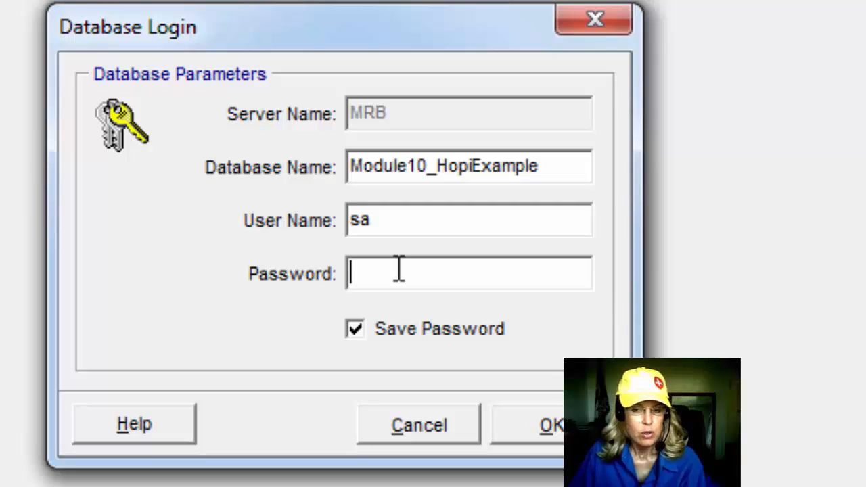
type("****")
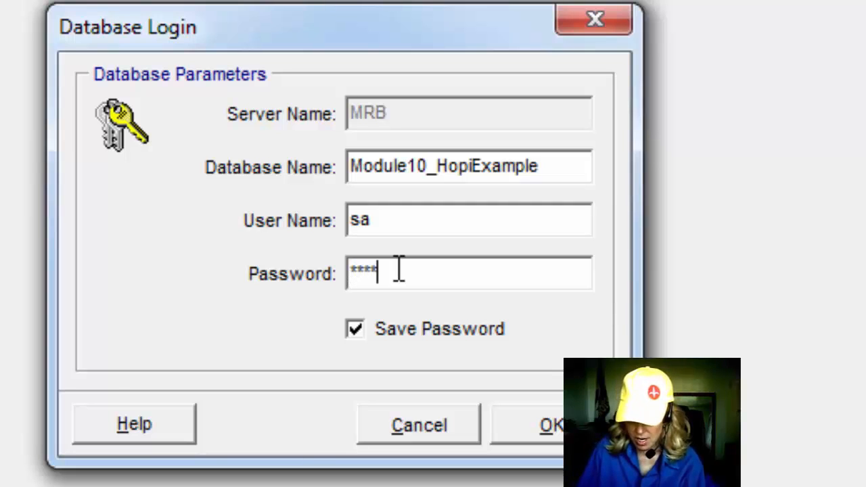
type("**")
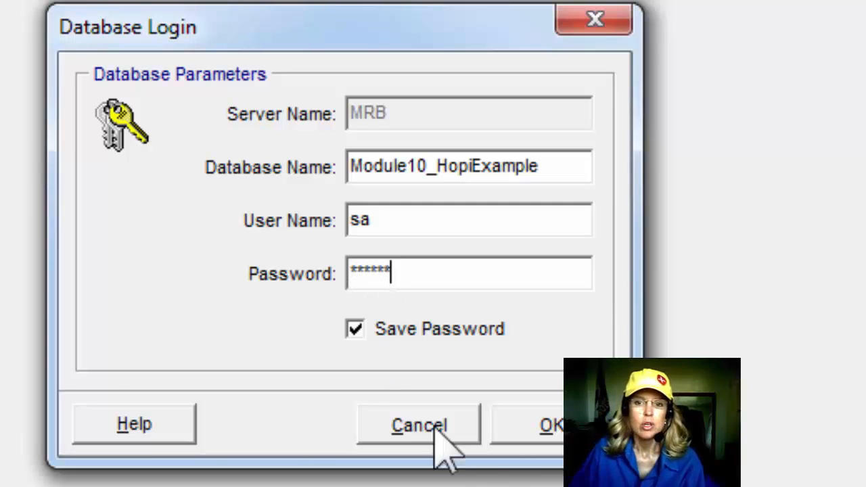
left_click(534, 433)
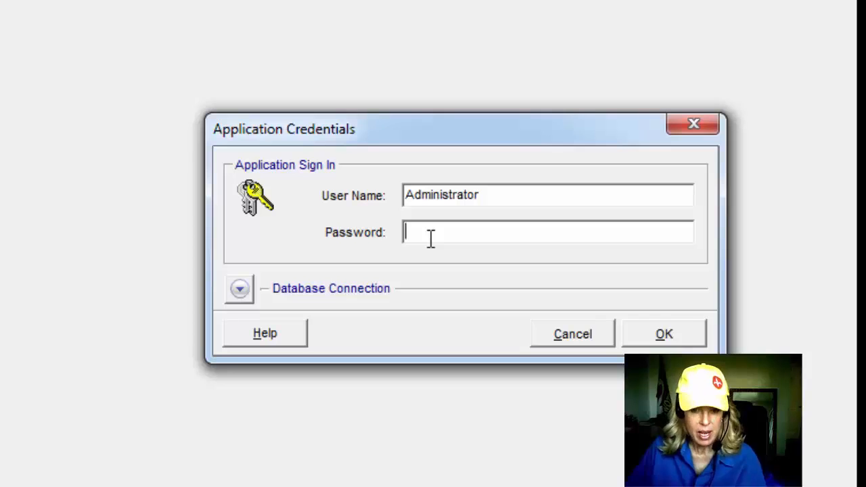
- Sign in to the application with the Administrator account's password and dismiss the start-up options
type("*****")
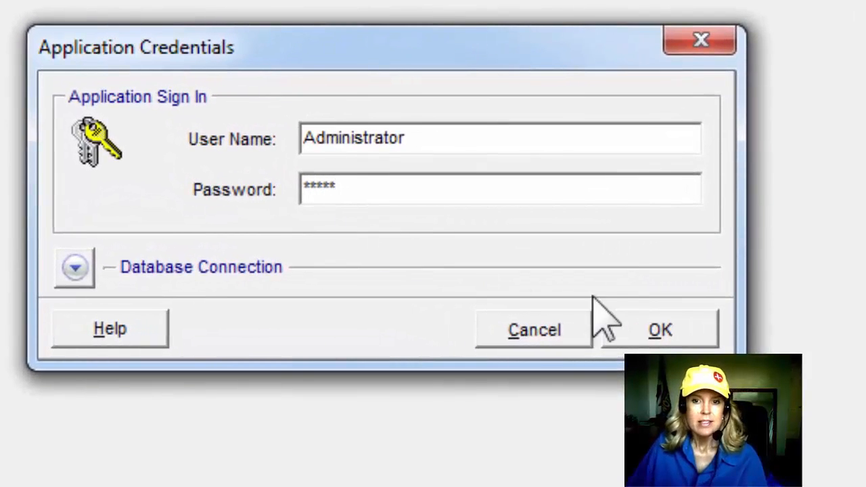
left_click(639, 330)
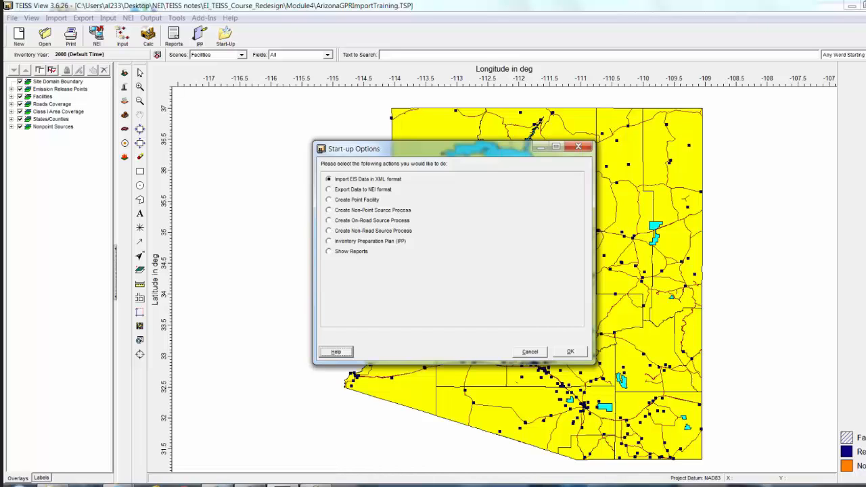
left_click(530, 352)
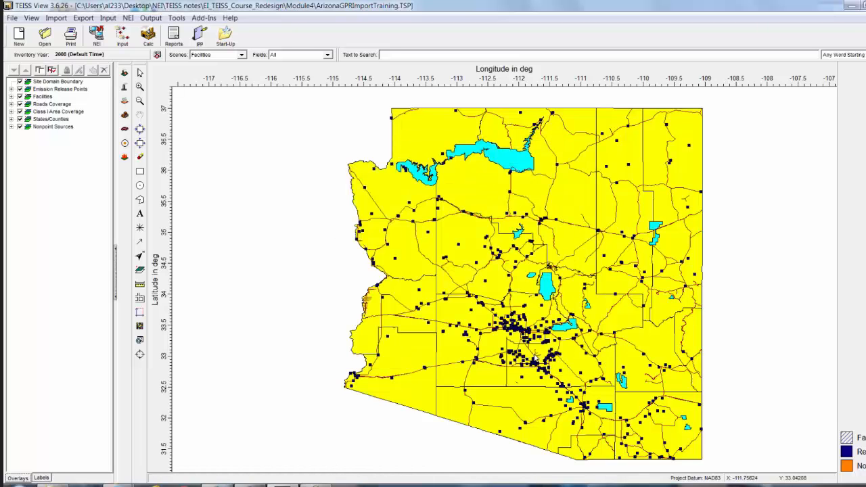
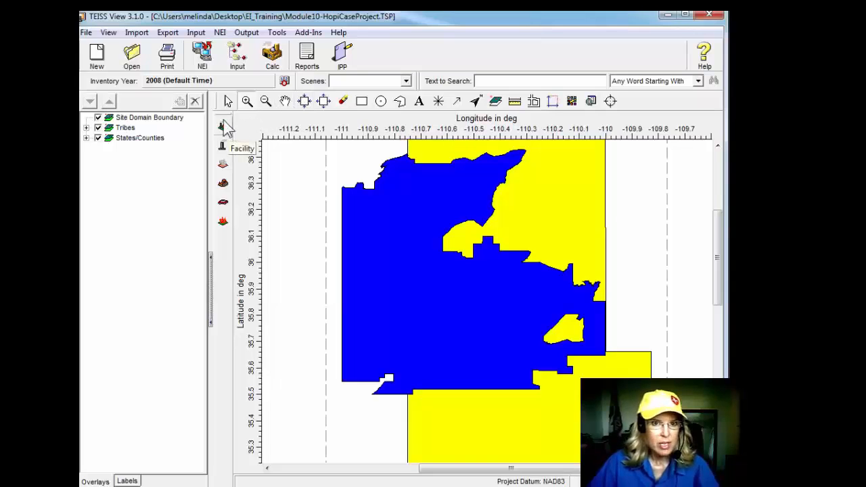
- Dock the emission source toolbar horizontally above the map and return it to its vertical position beside the map
left_click_drag(226, 126, 264, 118)
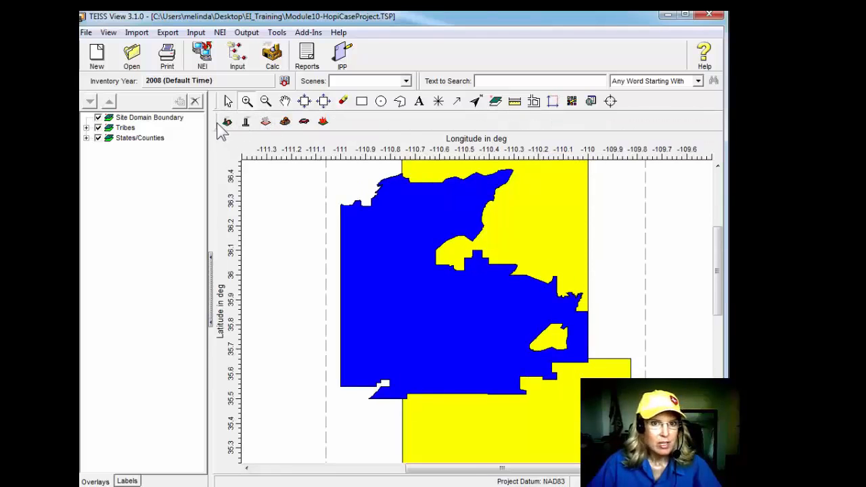
left_click_drag(218, 124, 217, 151)
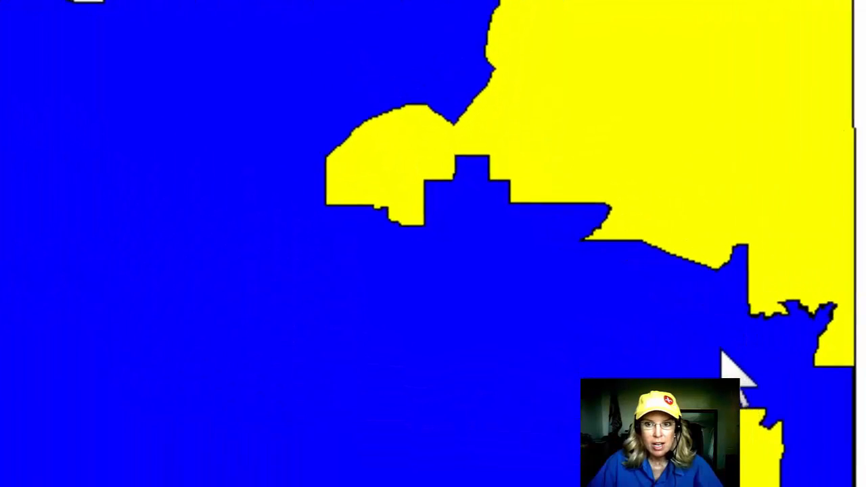
- Place a new facility in the eastern part of the Hopi area on the map and assign its location to the Hopi Tribe
left_click(564, 296)
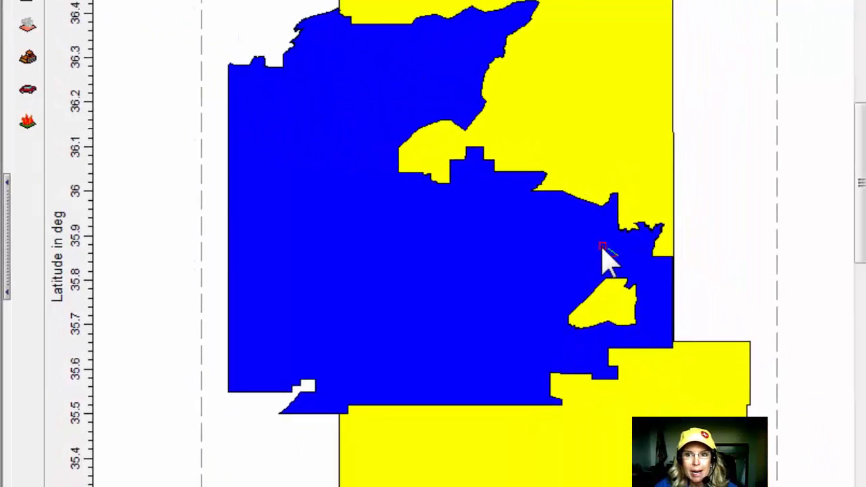
left_click(597, 296)
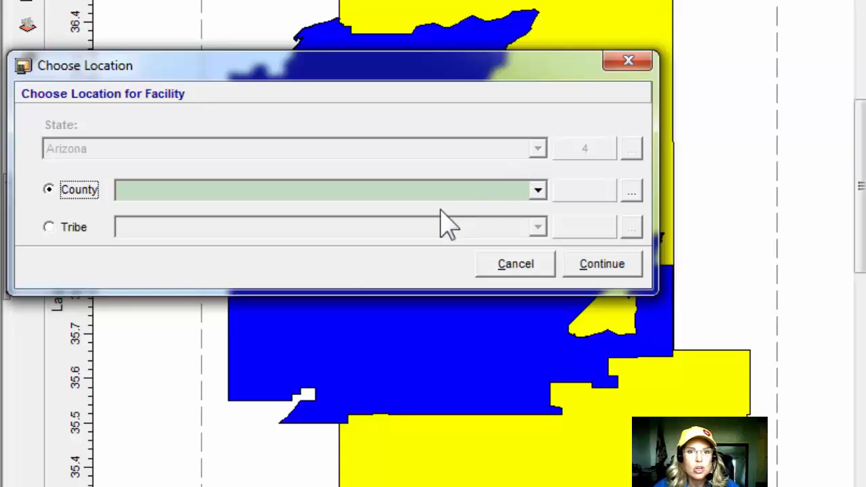
left_click(50, 229)
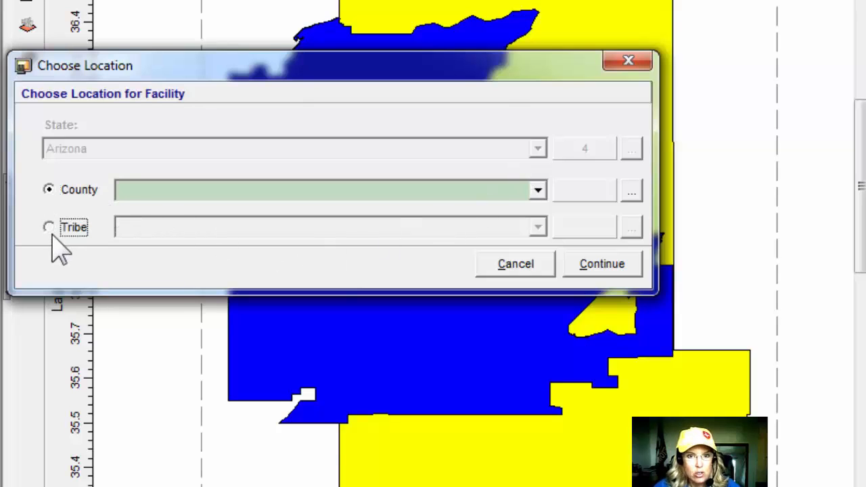
left_click(540, 228)
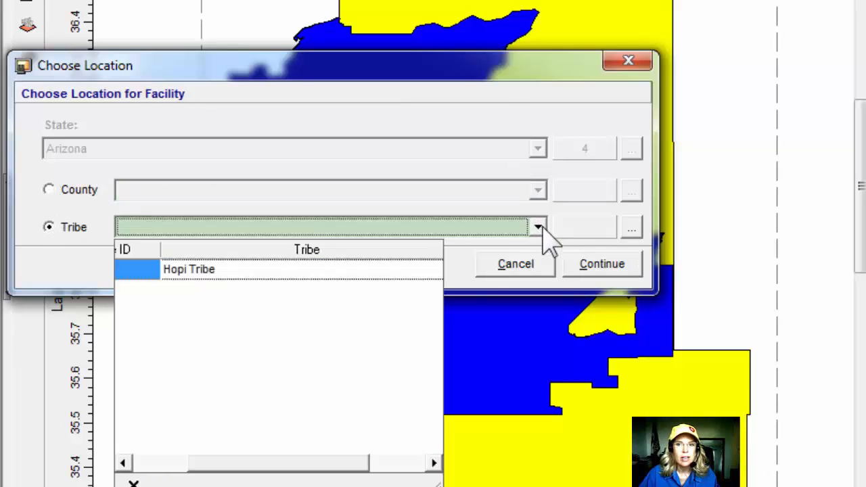
left_click(186, 271)
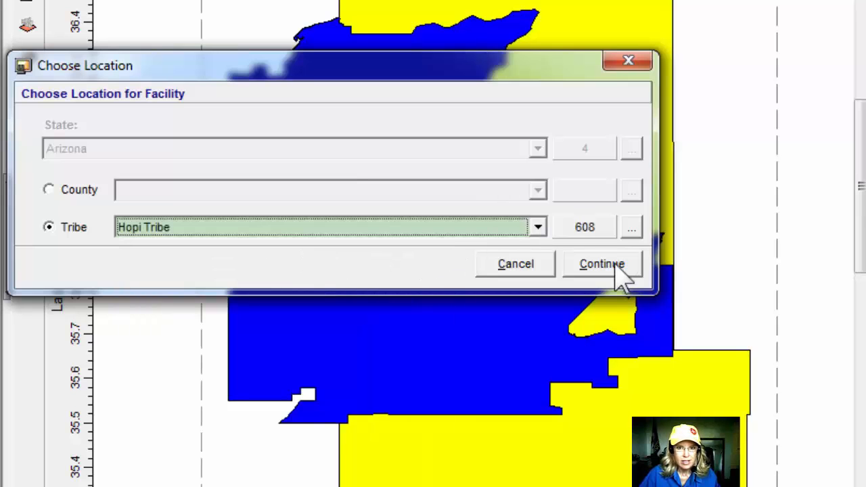
left_click(602, 264)
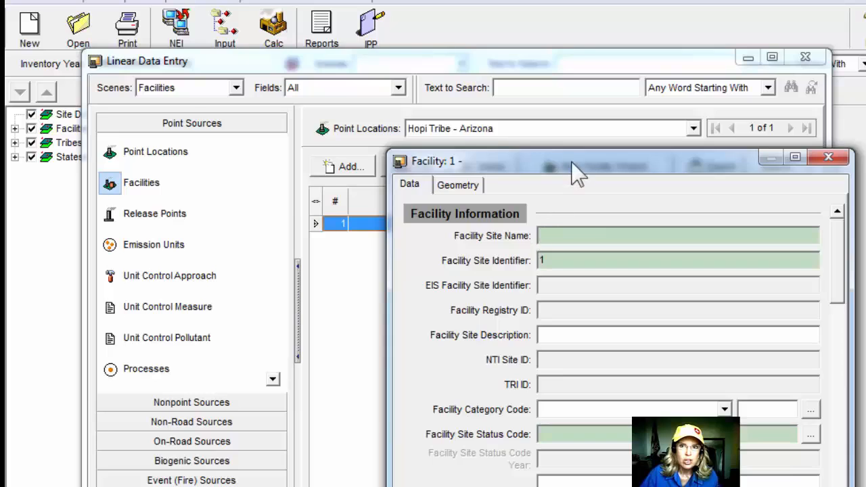
- Move the Facility window around to view the facility's record in the Linear Data Entry window behind it
left_click_drag(576, 166, 622, 139)
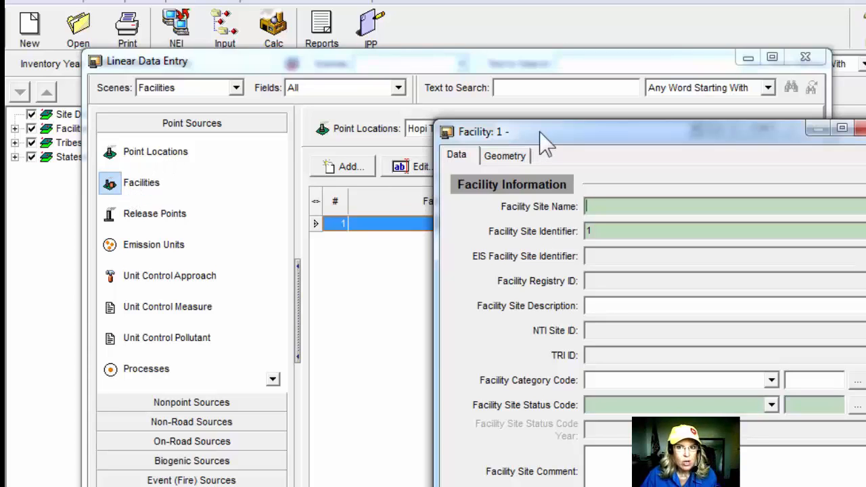
left_click_drag(538, 144, 498, 207)
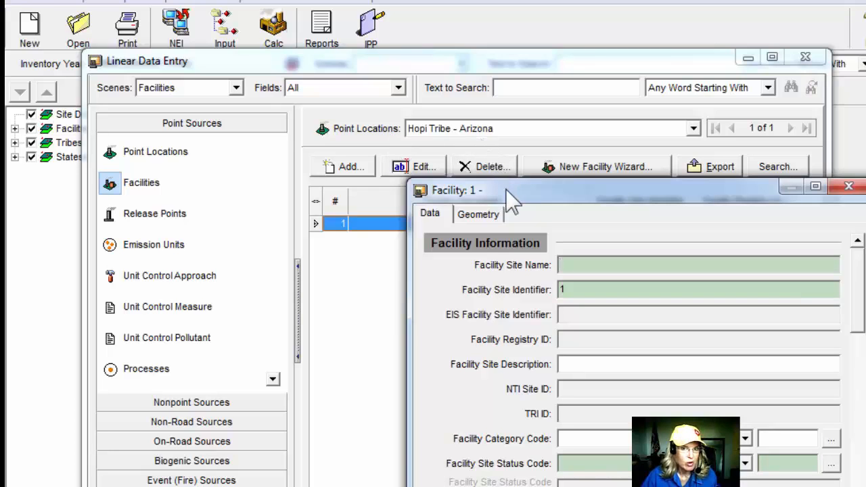
left_click_drag(512, 205, 454, 280)
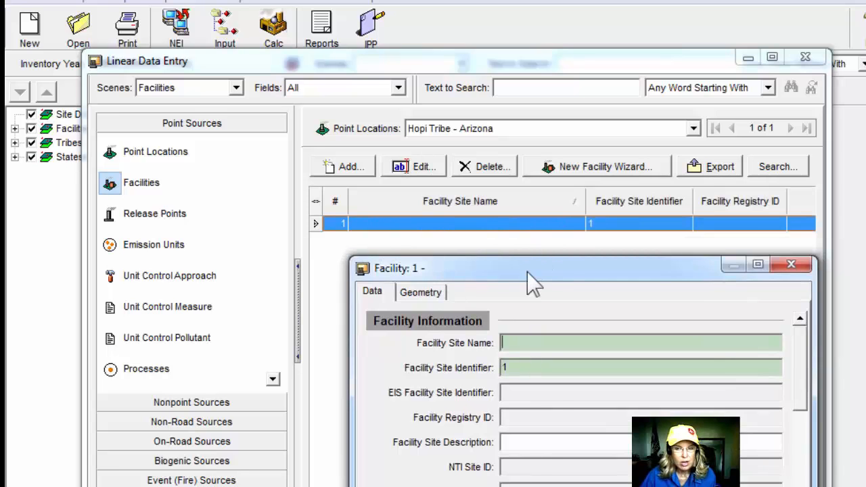
left_click_drag(531, 275, 555, 102)
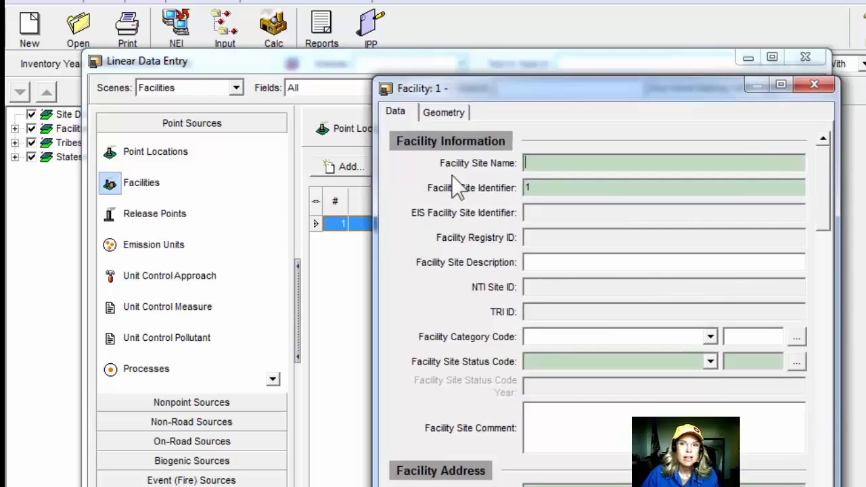
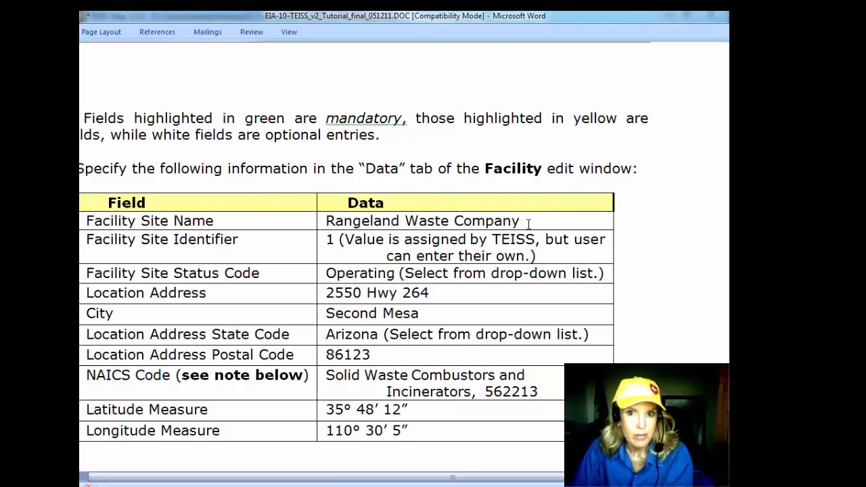
- Copy Rangeland Waste Company from the Word tutorial's table and paste it as the Facility Site Name in TEISS View
left_click_drag(528, 224, 368, 218)
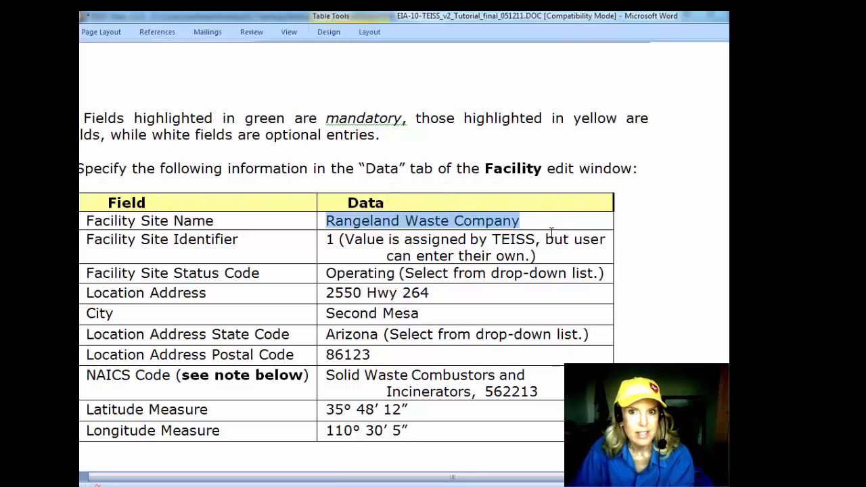
right_click(506, 228)
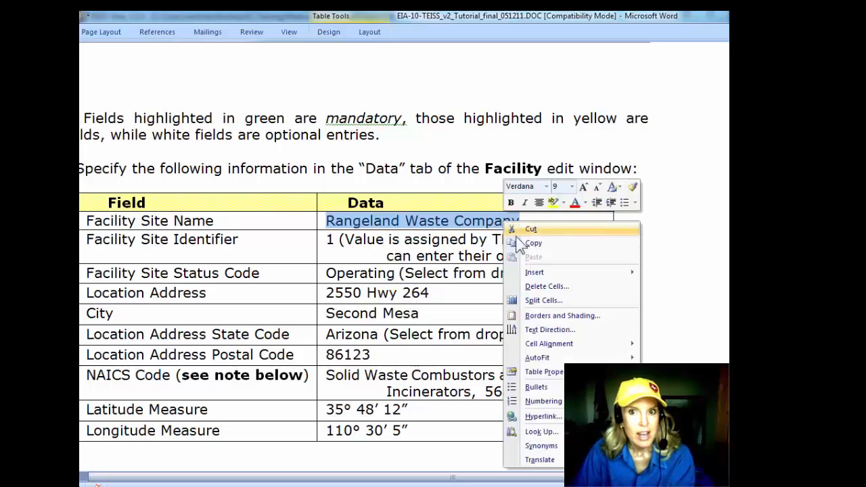
left_click(520, 240)
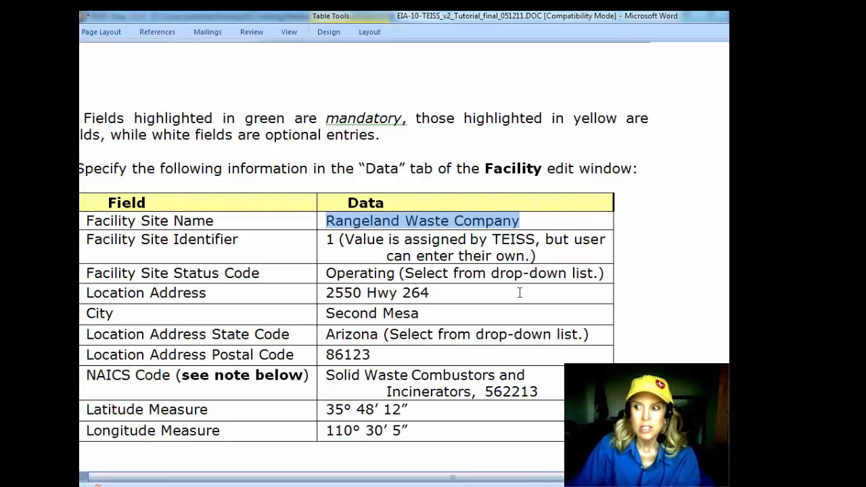
key("alt+Tab")
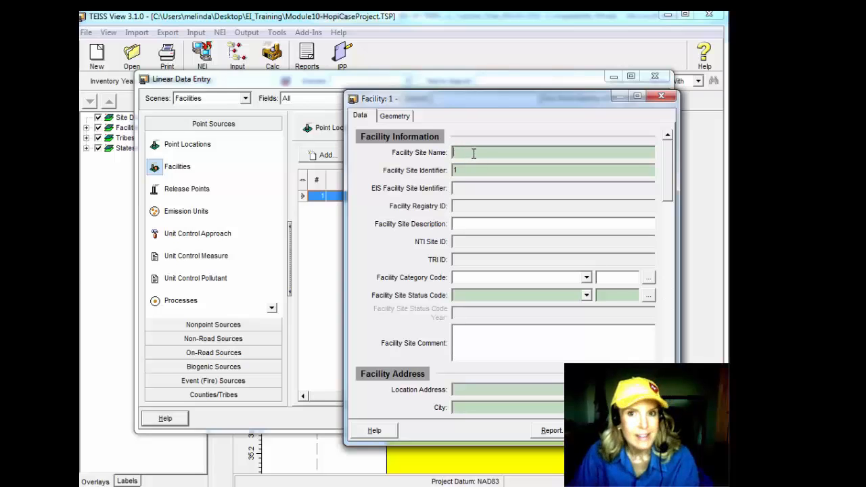
right_click(474, 153)
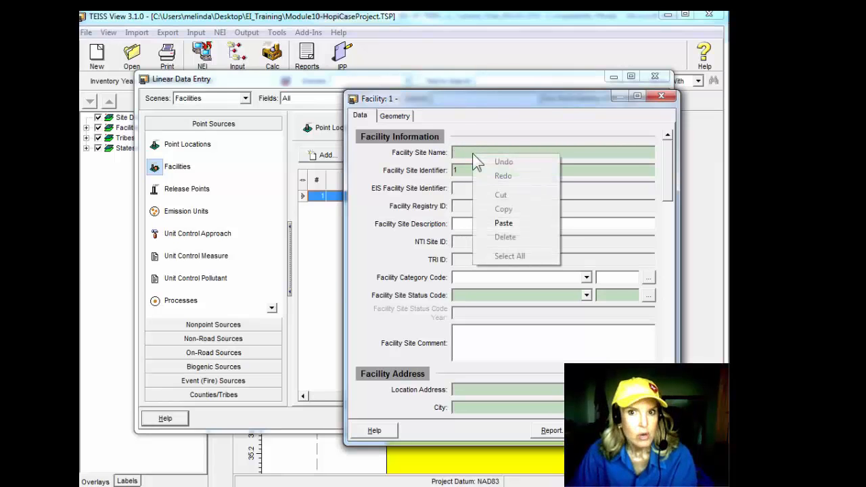
left_click(488, 229)
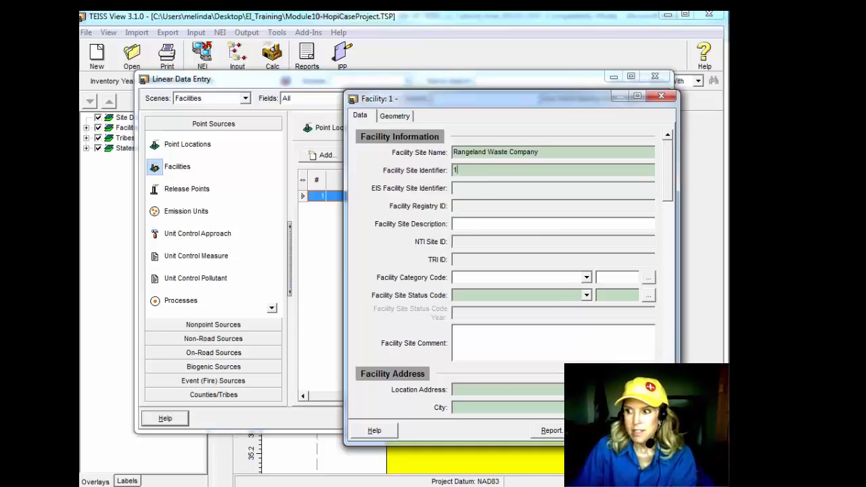
- Fill in the facility's address fields from the Word tutorial's table and set its Facility Site Status Code to Operating
key("alt+Tab")
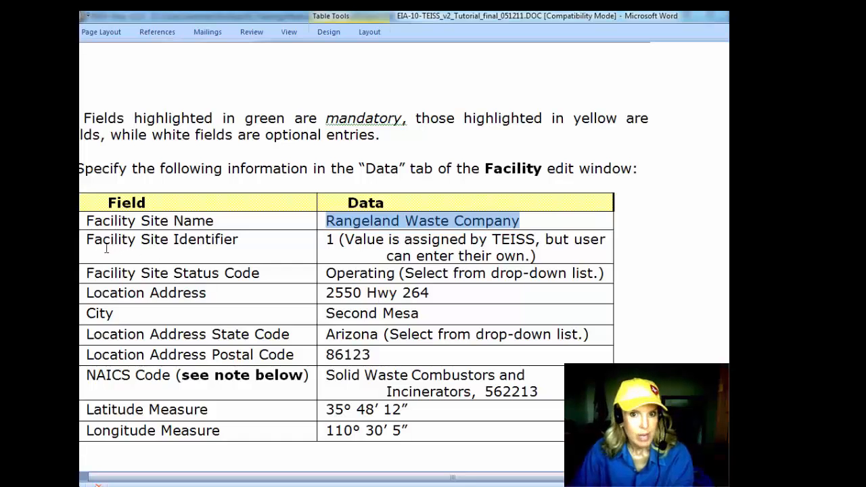
key("alt+Tab")
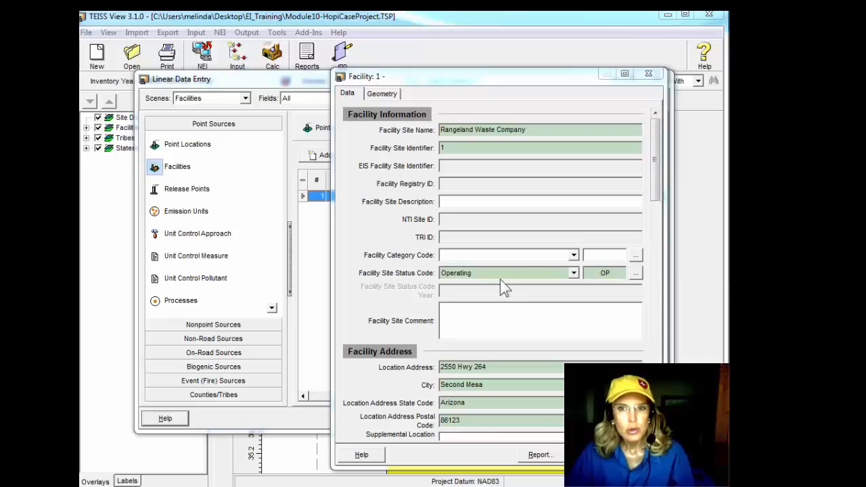
left_click(655, 200)
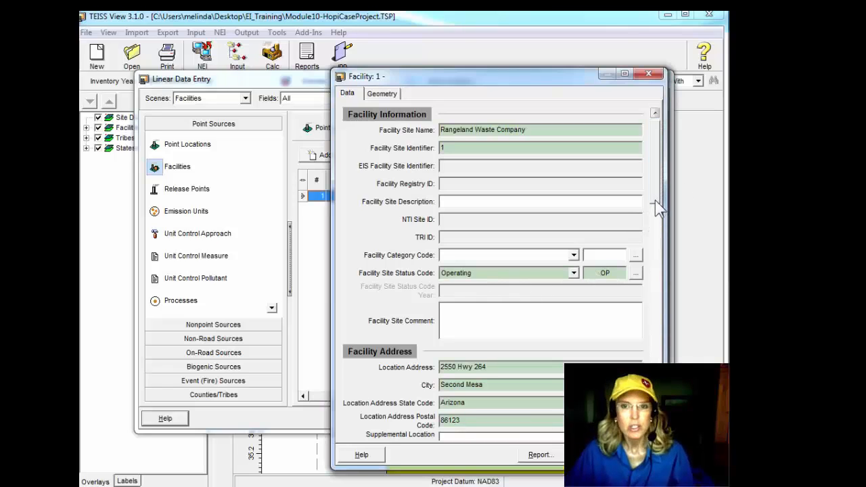
scroll(655, 215, "down", 3)
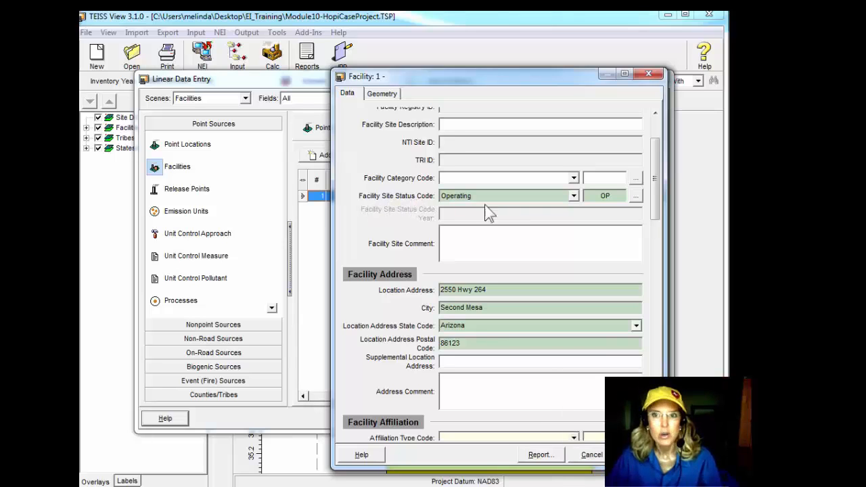
left_click(574, 197)
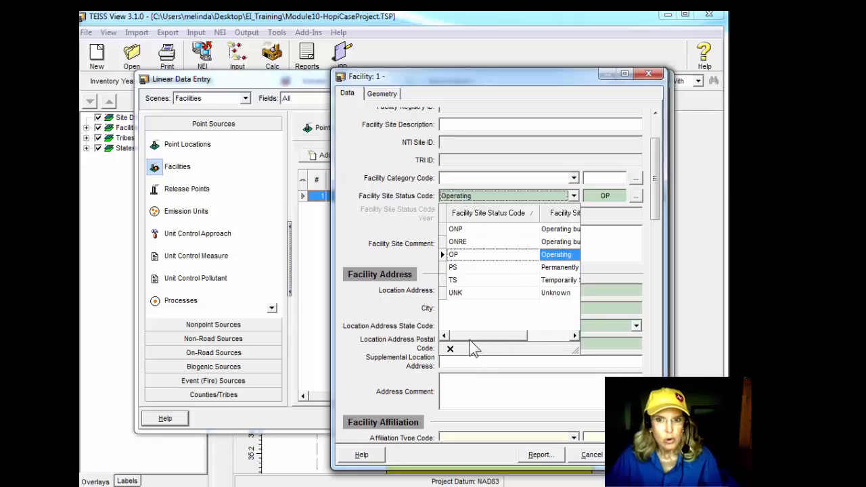
left_click_drag(469, 336, 492, 337)
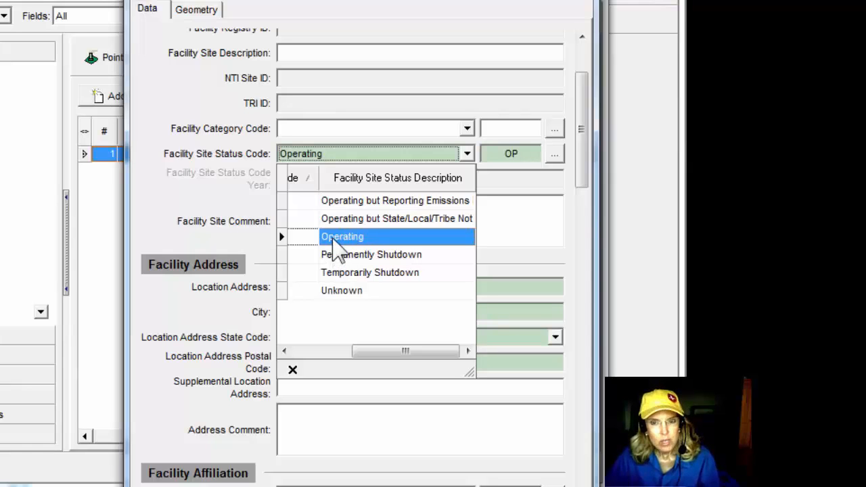
left_click(335, 238)
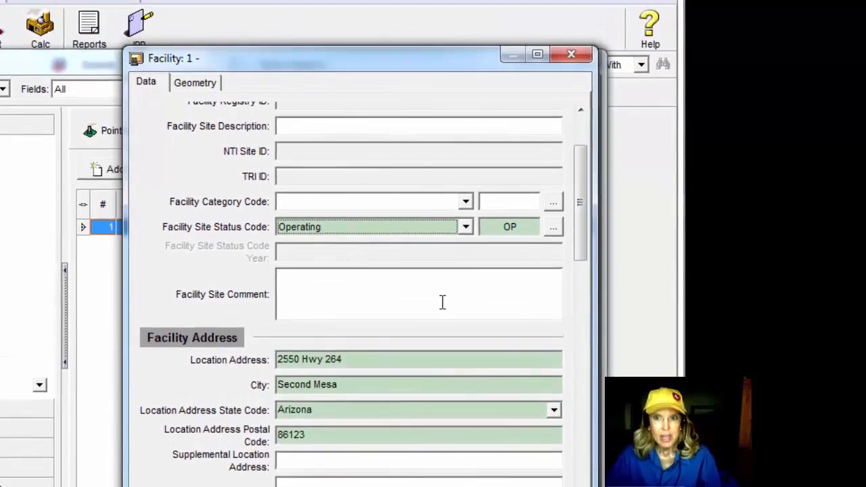
- Search the NAICS codes for "solid waste" in all fields, matching any word starting with the text
left_click_drag(580, 264, 596, 351)
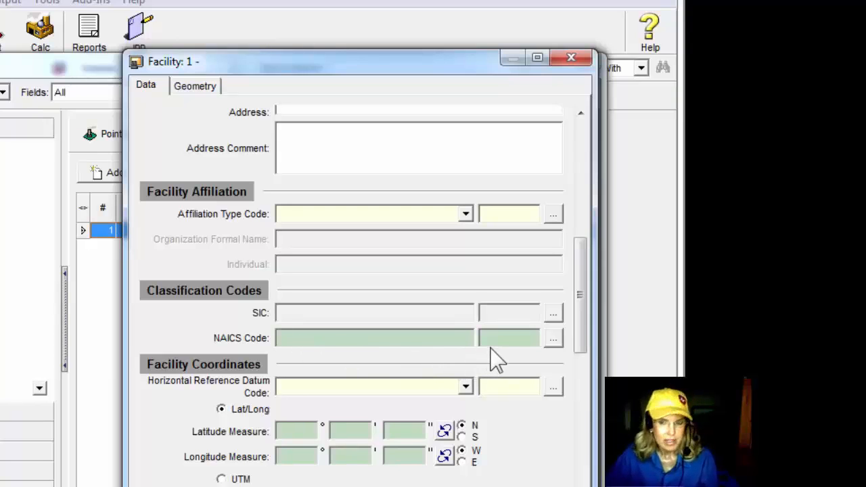
left_click(554, 340)
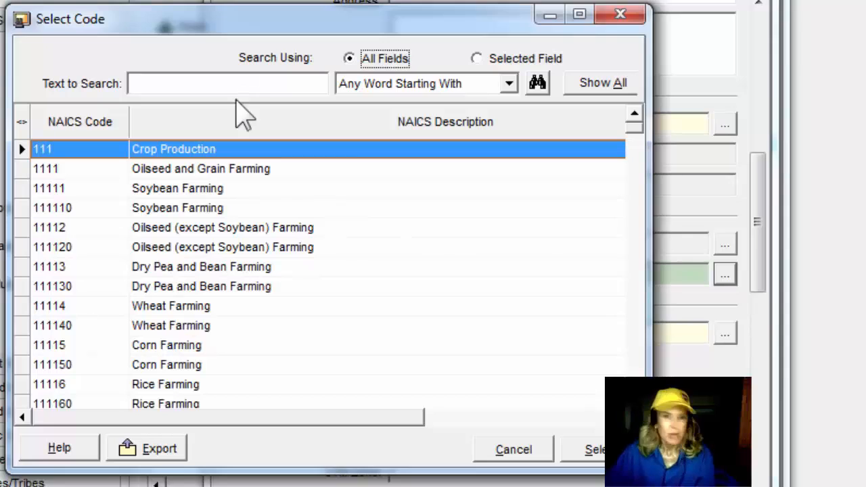
left_click(157, 87)
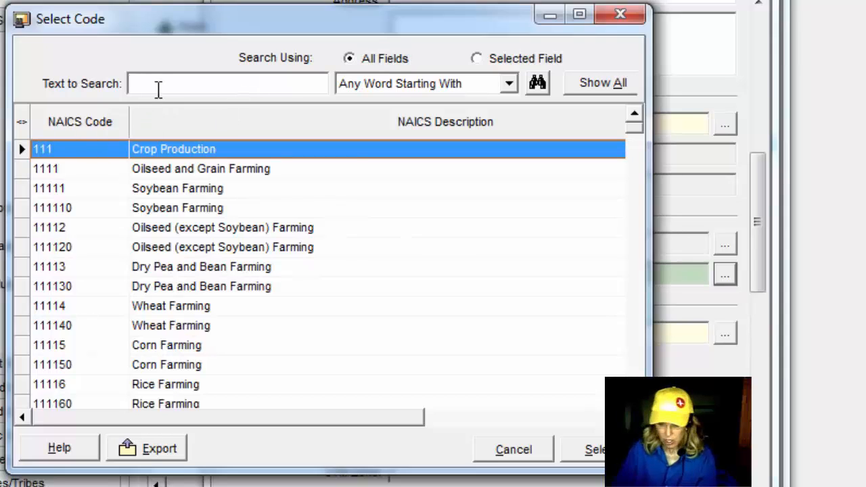
type("sol")
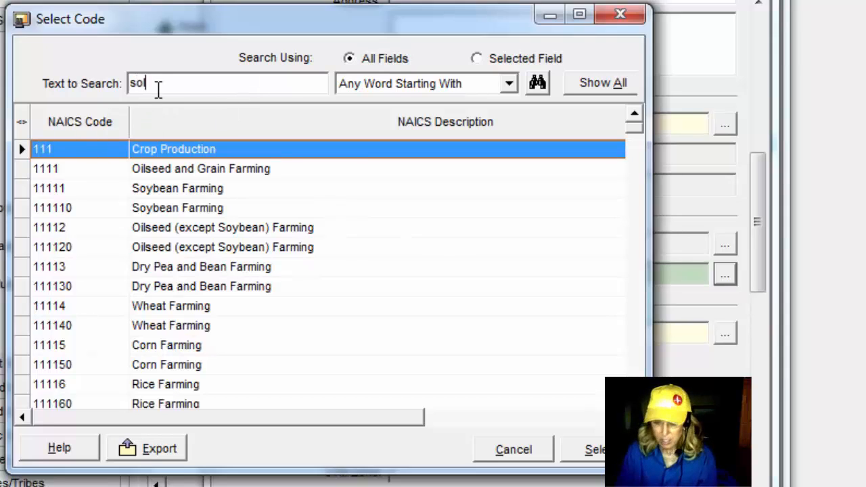
type("id waste")
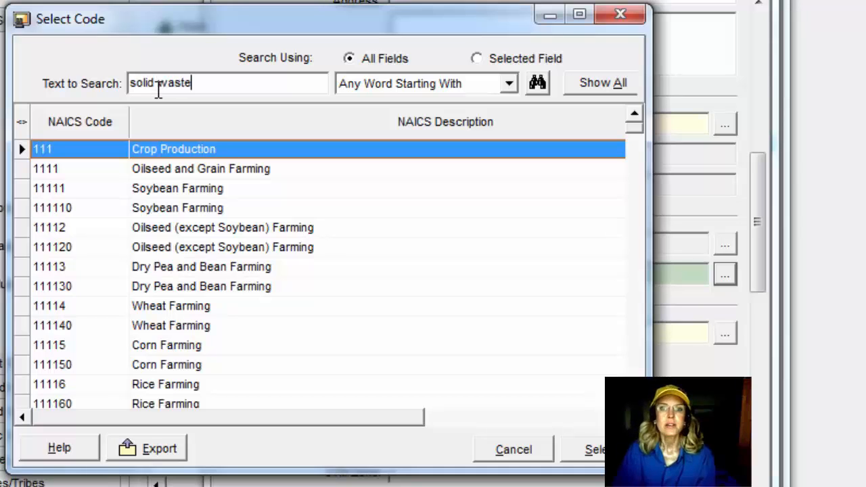
left_click(539, 85)
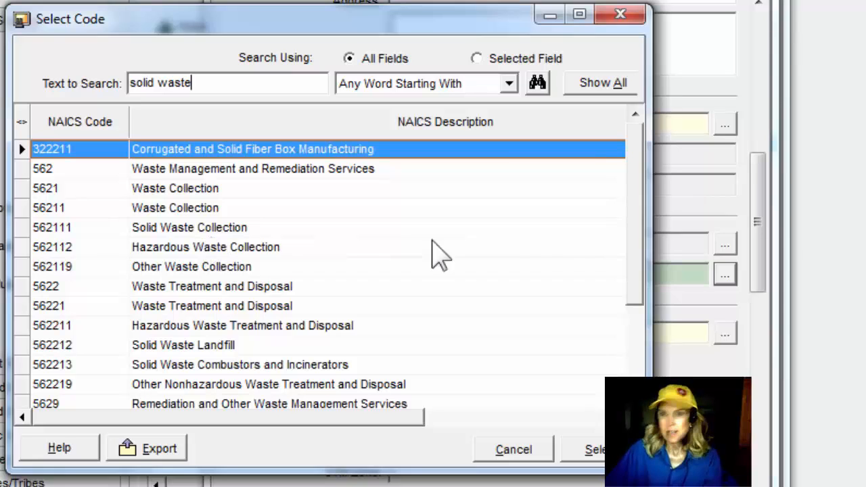
- Assign NAICS code 562213, Solid Waste Combustors and Incinerators, to the facility
left_click_drag(638, 300, 643, 352)
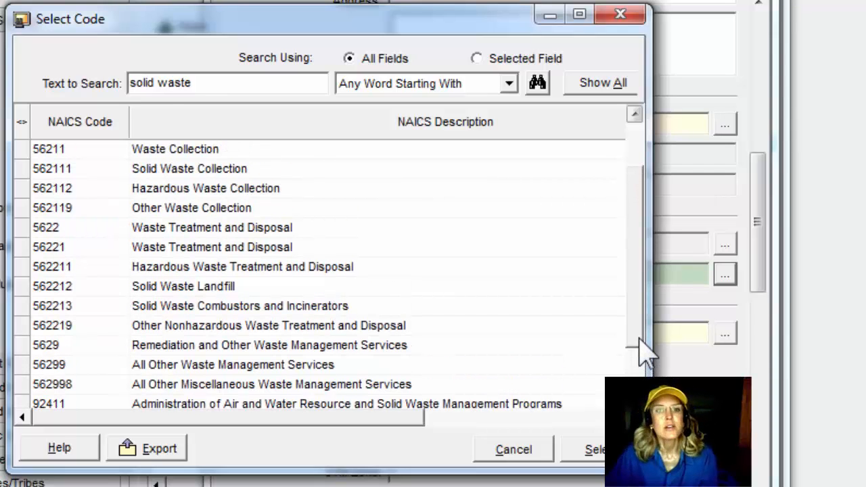
left_click_drag(644, 345, 644, 304)
left_click(222, 228)
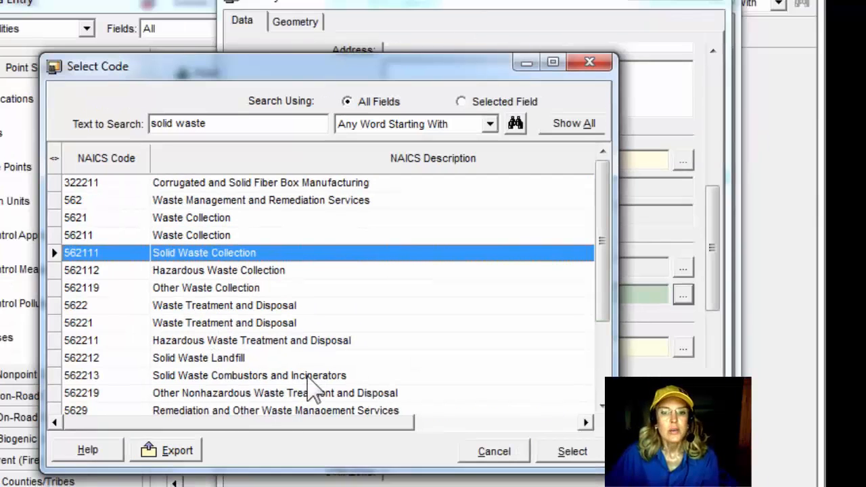
left_click(306, 366)
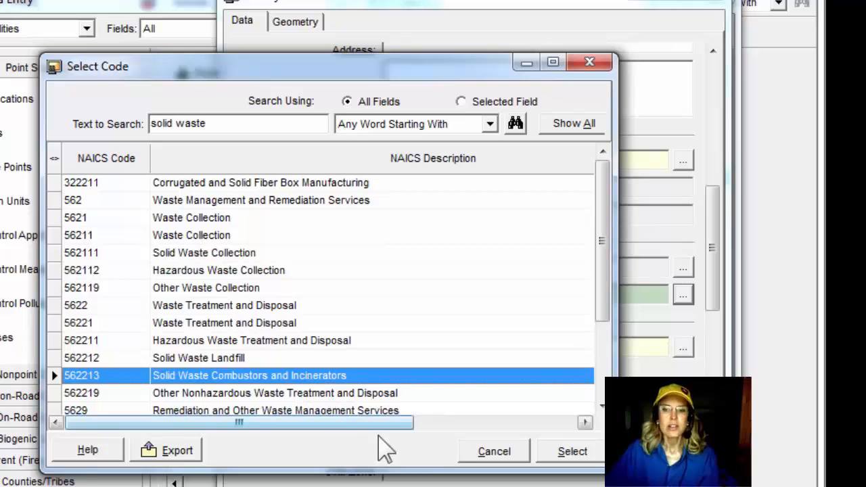
left_click(572, 452)
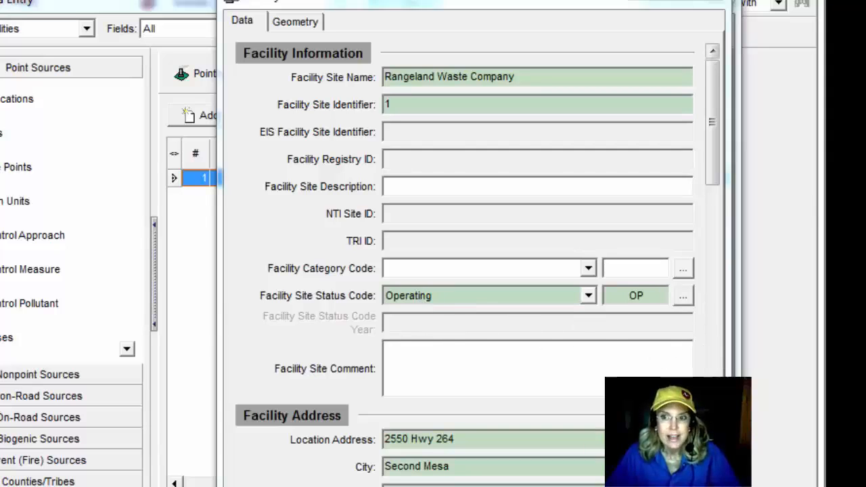
- Enter facility coordinates of latitude 35° 48' 12" N and longitude 110° 30' 5" W, save the record and close the Linear Data Entry window
scroll(474, 271, "down", 5)
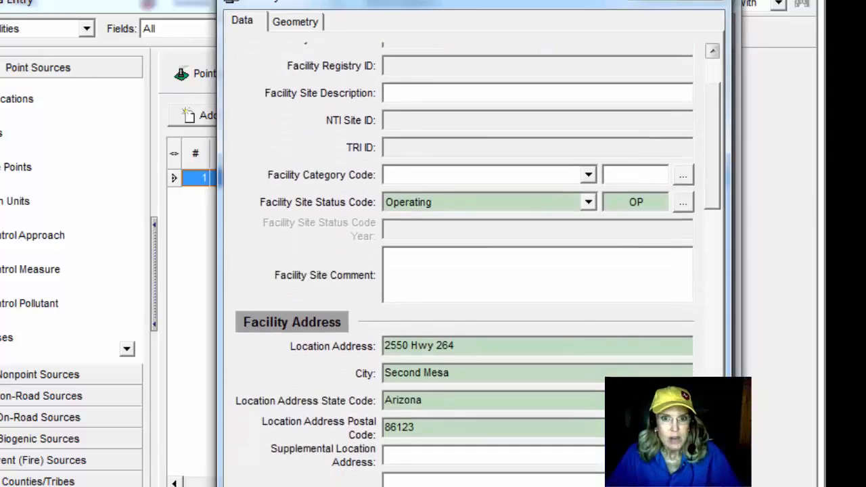
scroll(474, 271, "down", 8)
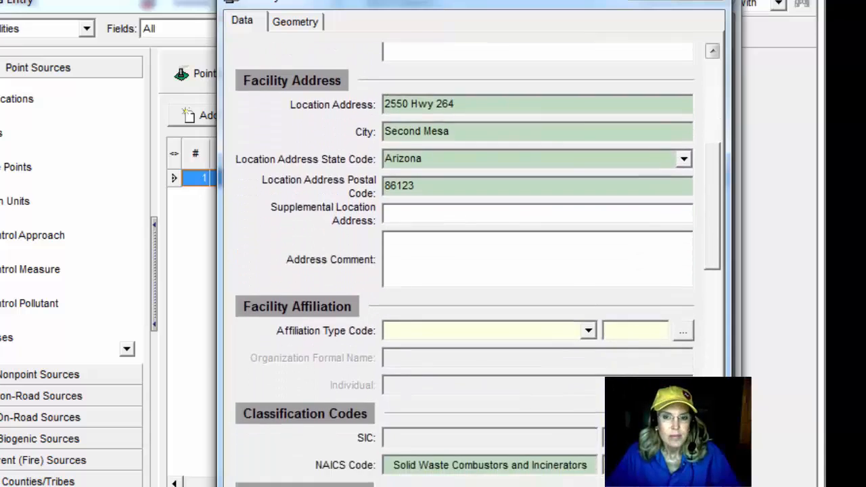
scroll(535, 274, "down", 5)
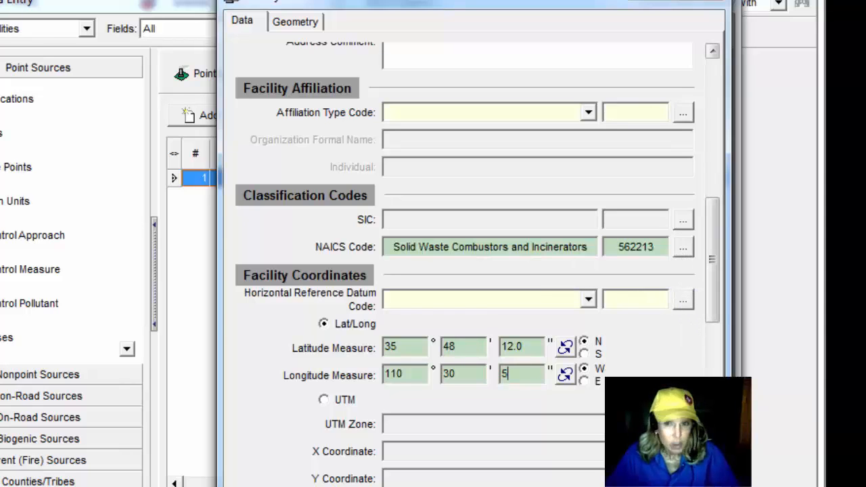
scroll(479, 262, "down", 5)
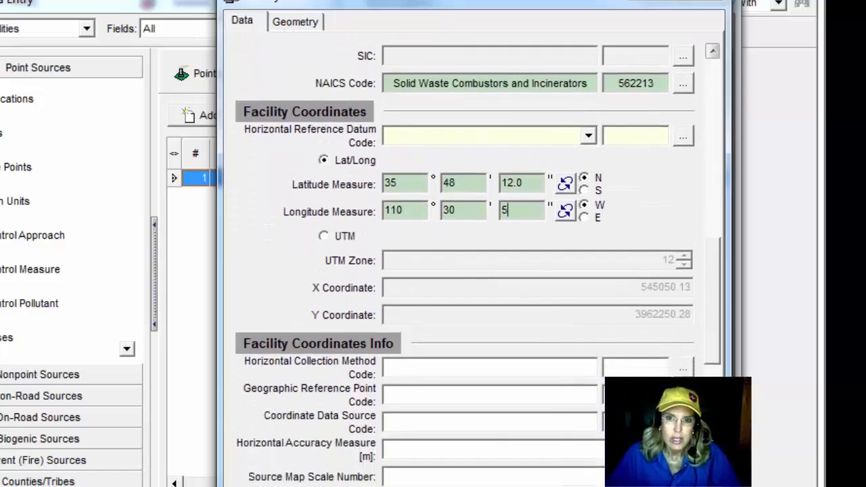
scroll(479, 262, "down", 8)
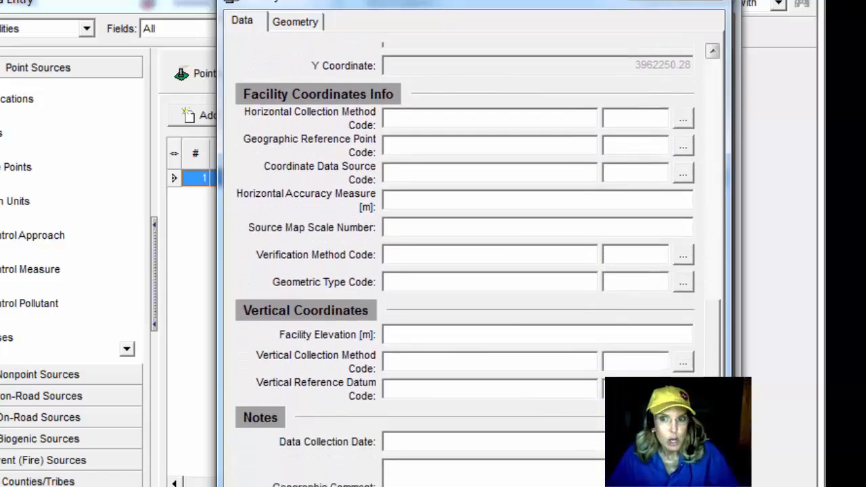
scroll(479, 263, "down", 8)
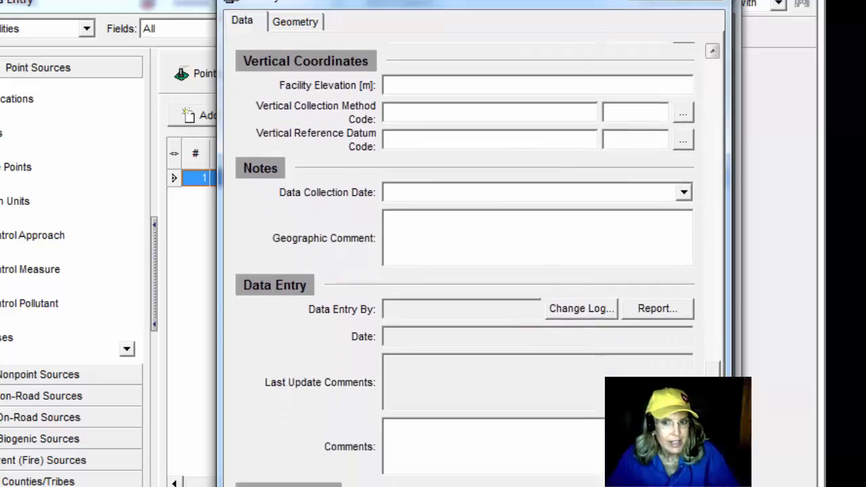
scroll(479, 262, "down", 6)
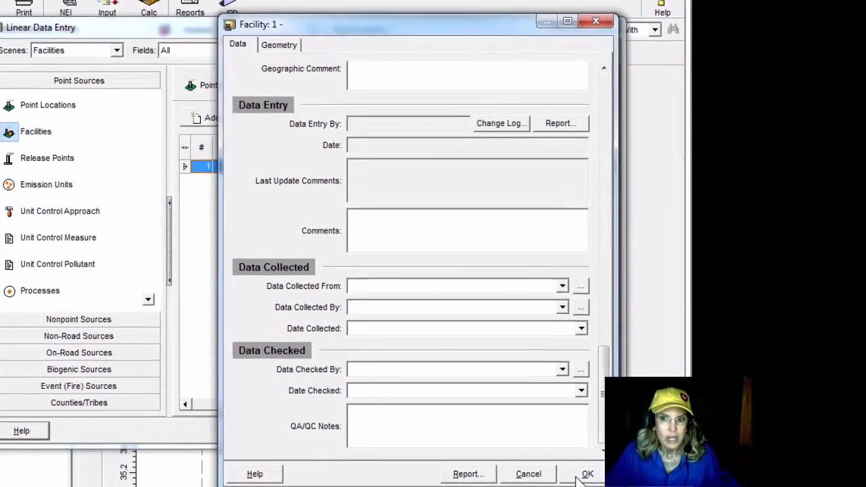
left_click(574, 469)
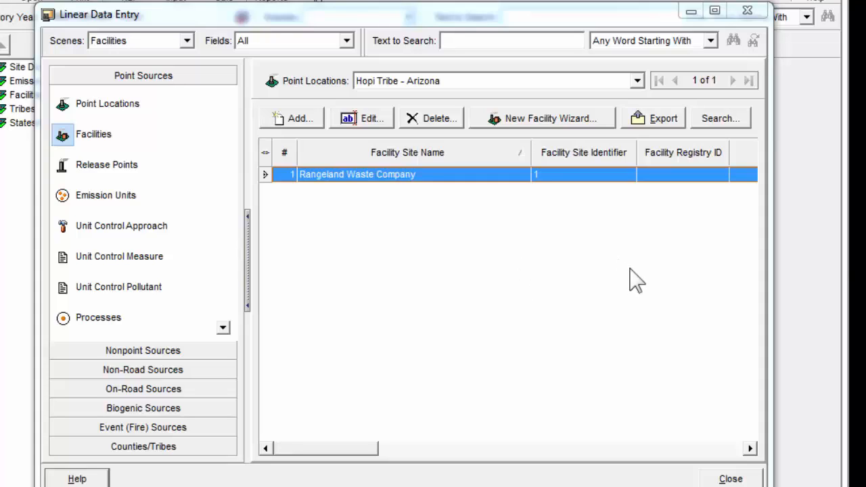
left_click(732, 480)
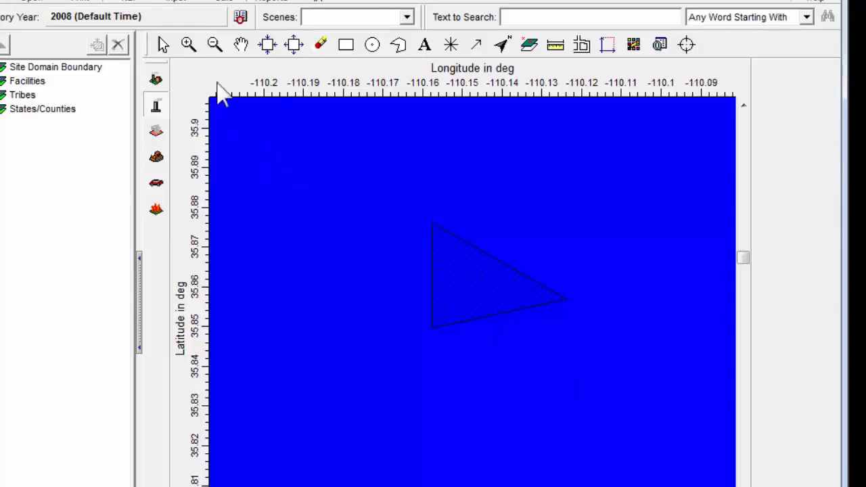
- Place a new release point inside the triangular facility on the map, at about 35° 51' 43" N, 110° 8' 53" W
left_click(189, 44)
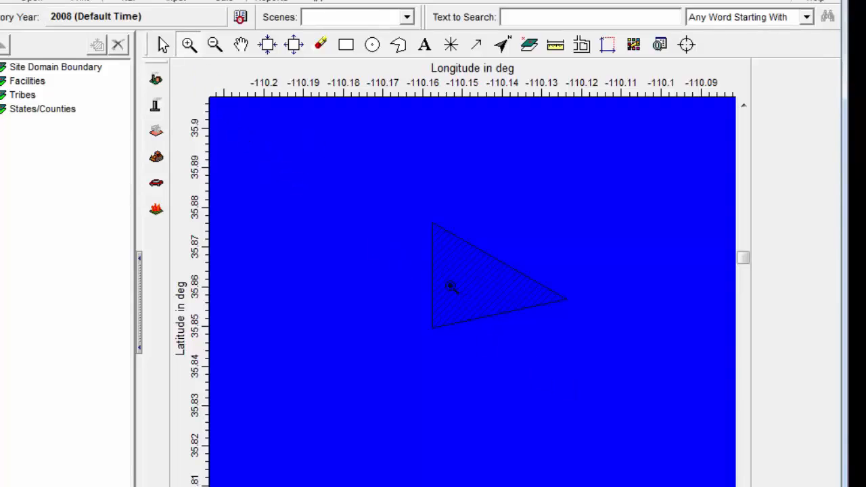
left_click(451, 286)
left_click(486, 311)
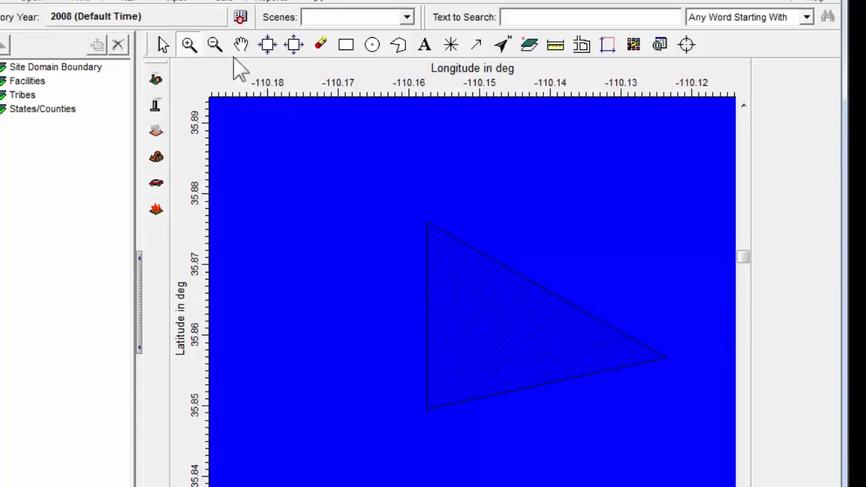
left_click(216, 44)
left_click(483, 317)
left_click(483, 319)
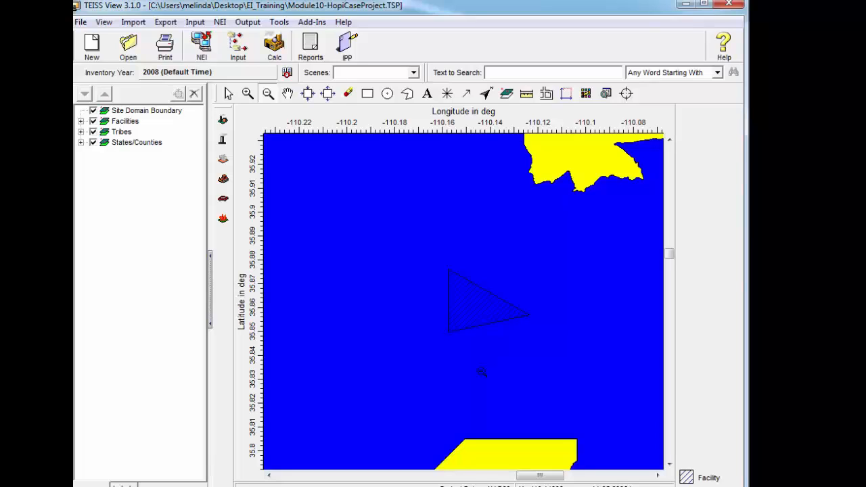
left_click(223, 140)
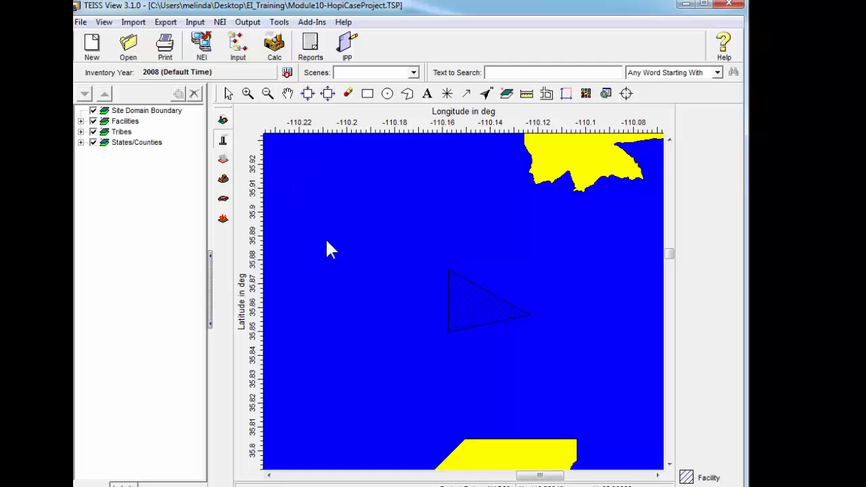
left_click(472, 304)
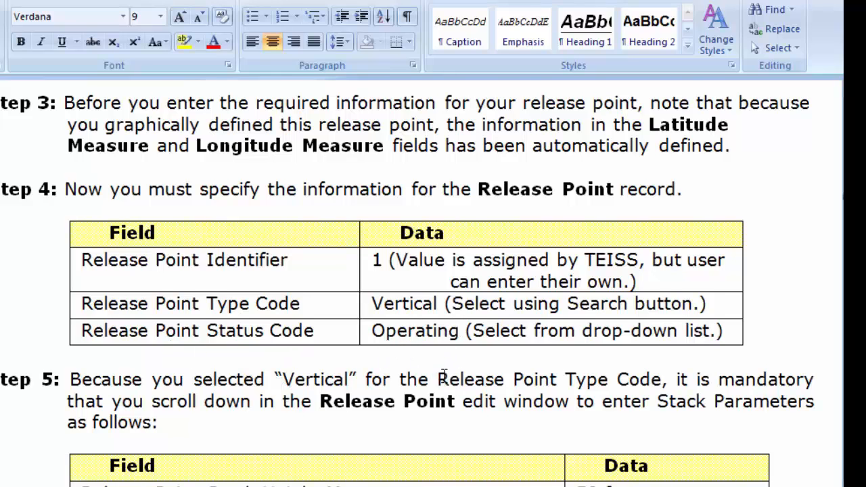
- Following the Word tutorial, set the Release Point Identifier to 1, the type code to Vertical and the status code to Operating
scroll(445, 376, "down", 5)
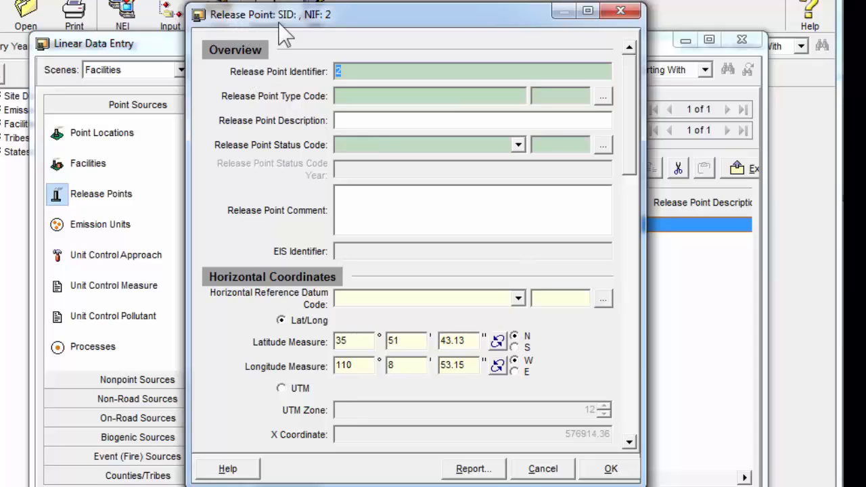
type("1")
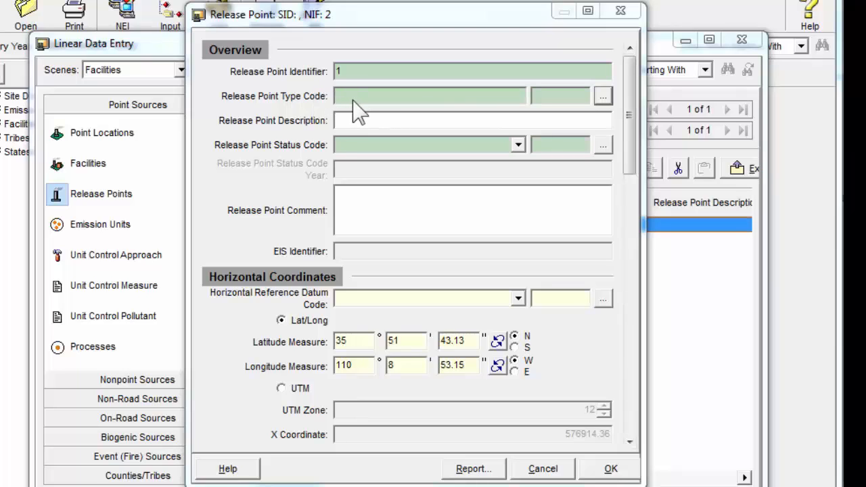
key("Tab")
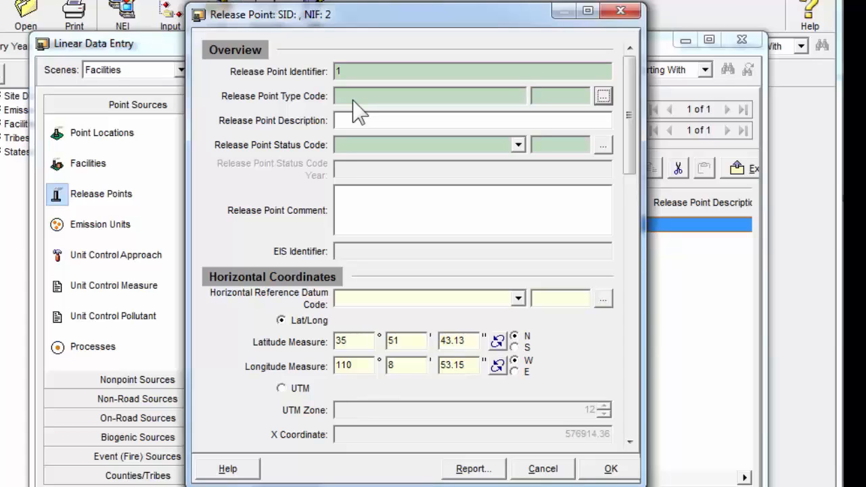
left_click(603, 97)
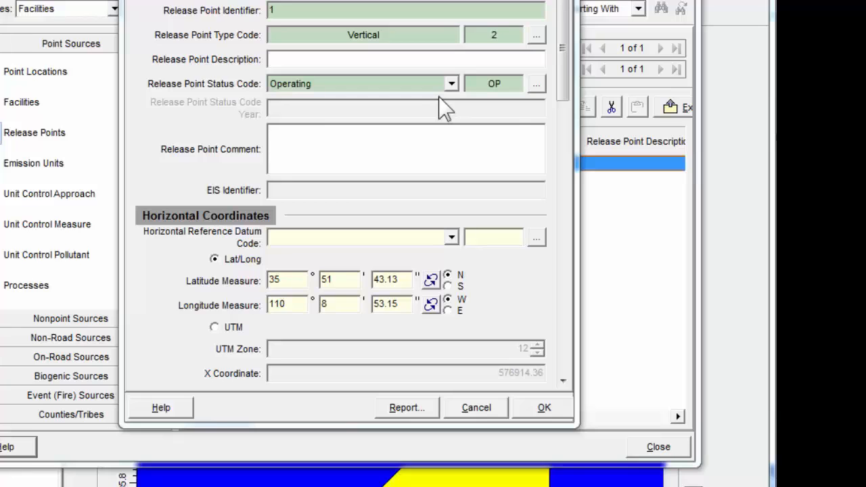
- Following the Word tutorial, enter stack height 50 ft, diameter 0.5 ft, gas velocity 30 ft/s, flow rate 5.89 cu ft/s and temperature 335 °F, and save the release point
scroll(443, 108, "down", 5)
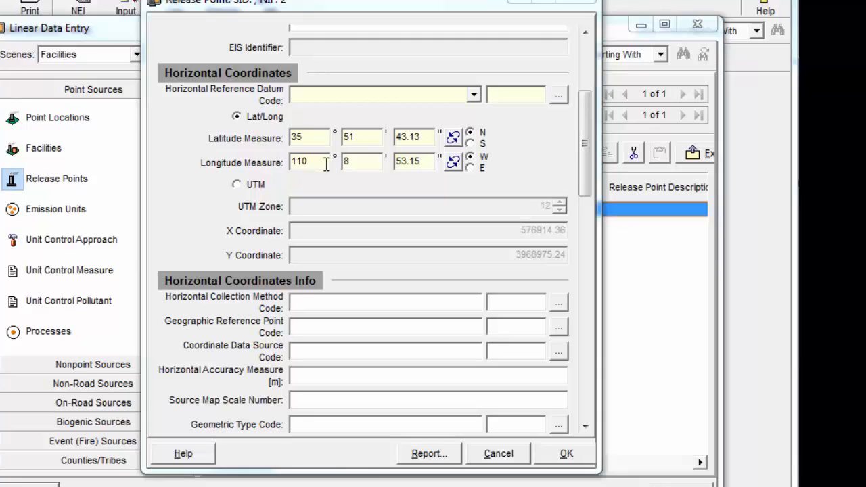
scroll(326, 165, "down", 5)
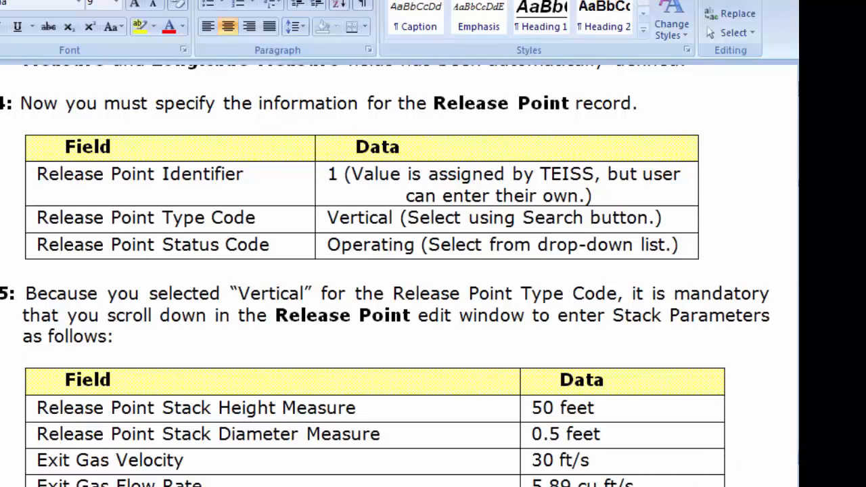
scroll(745, 461, "down", 2)
scroll(433, 270, "down", 2)
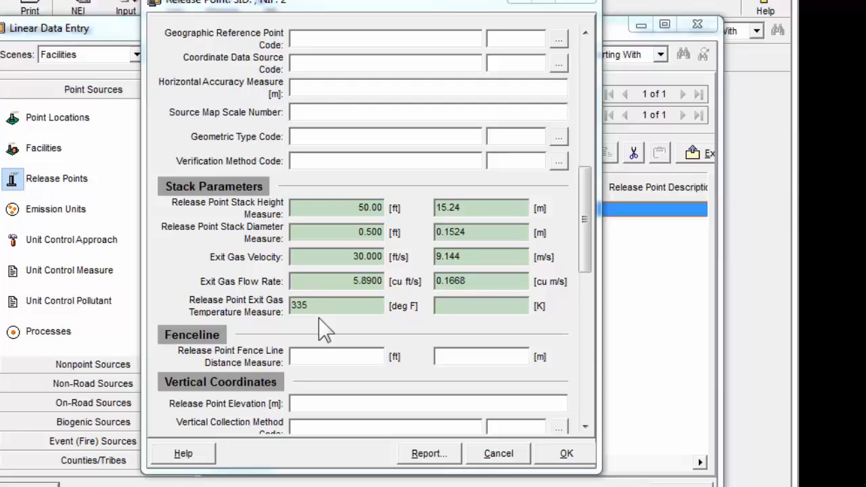
left_click(367, 306)
scroll(371, 332, "down", 5)
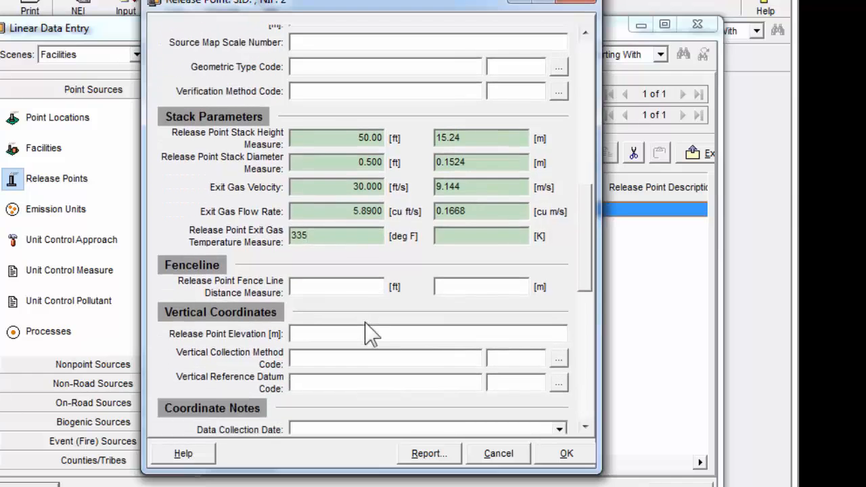
scroll(371, 308, "down", 12)
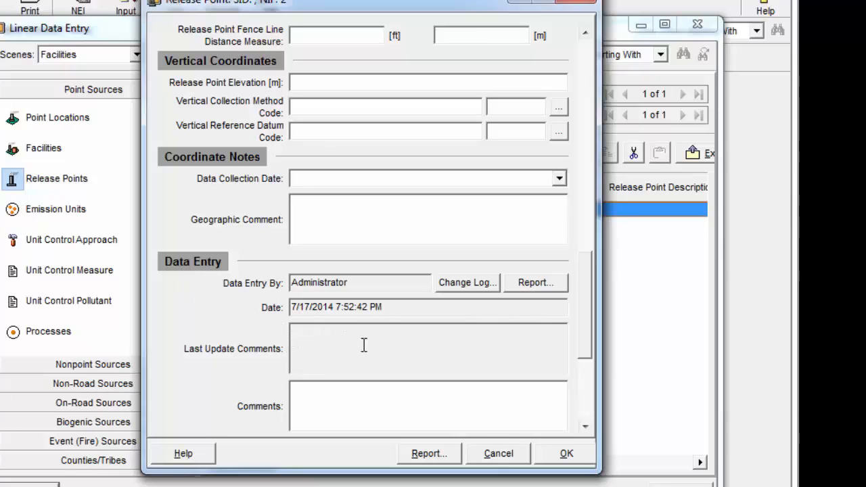
scroll(406, 318, "down", 1)
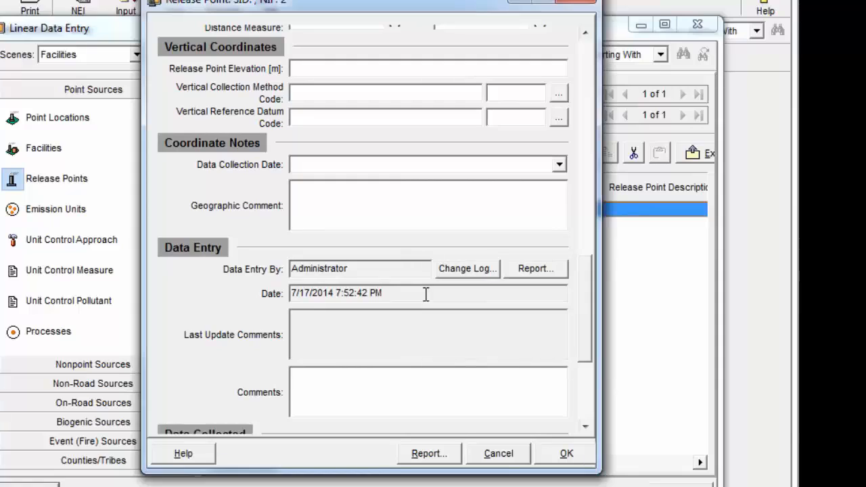
scroll(426, 295, "down", 1)
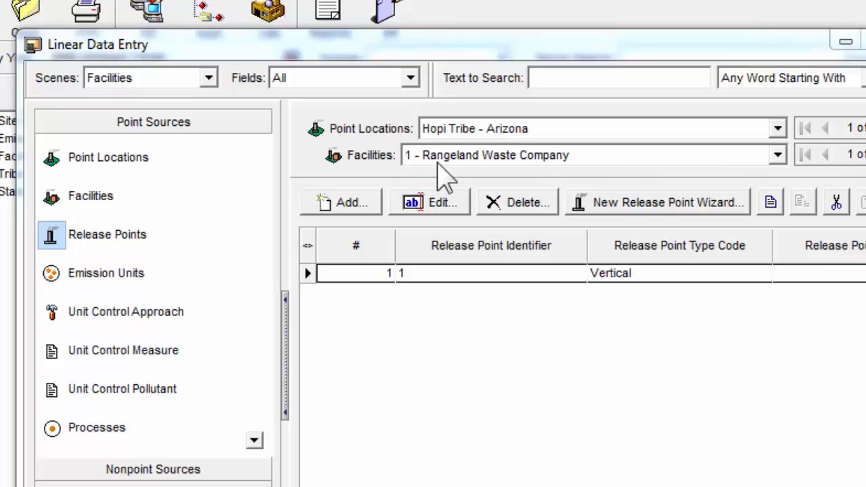
- Review the release point record of Rangeland Waste Company in Linear Data Entry and return to the map
left_click(493, 275)
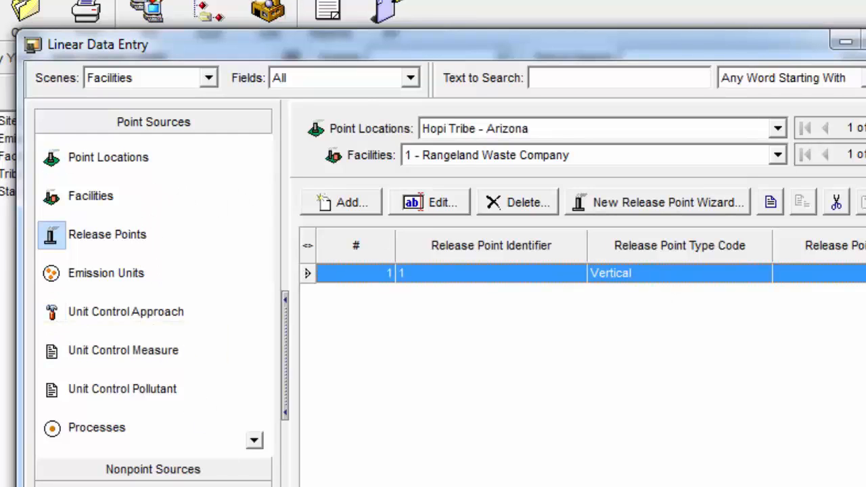
left_click(846, 41)
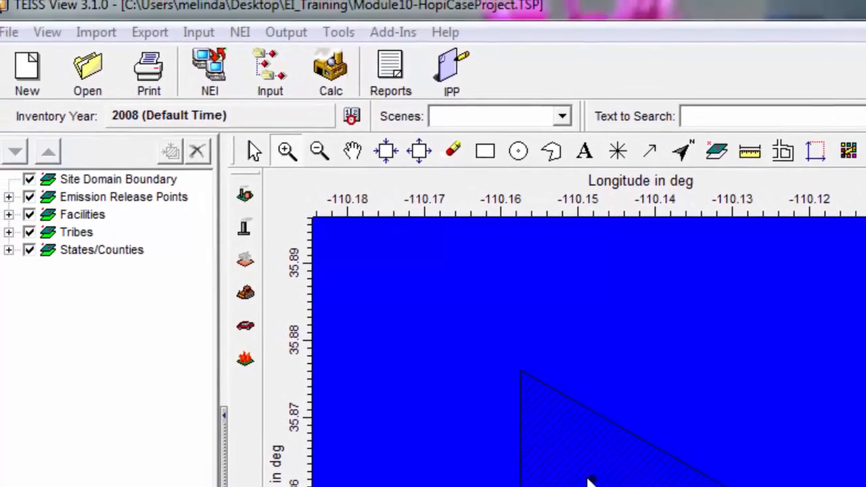
left_click(277, 91)
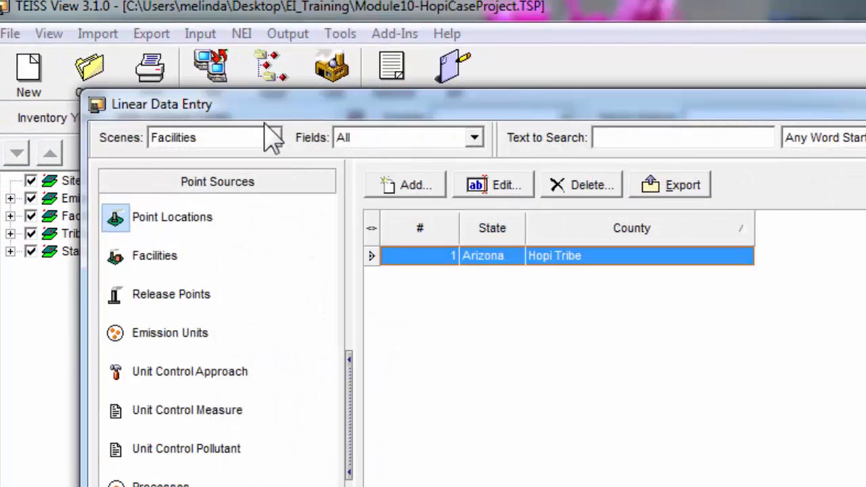
left_click(164, 264)
left_click(157, 296)
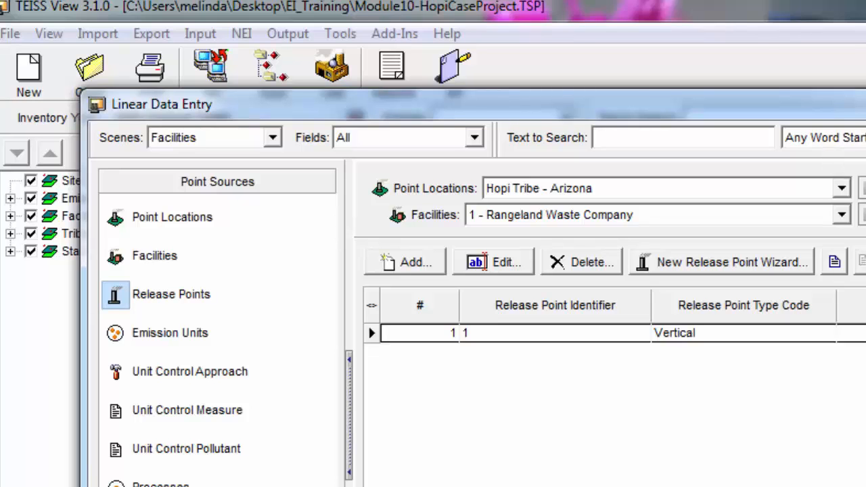
key("alt+F4")
left_click(274, 80)
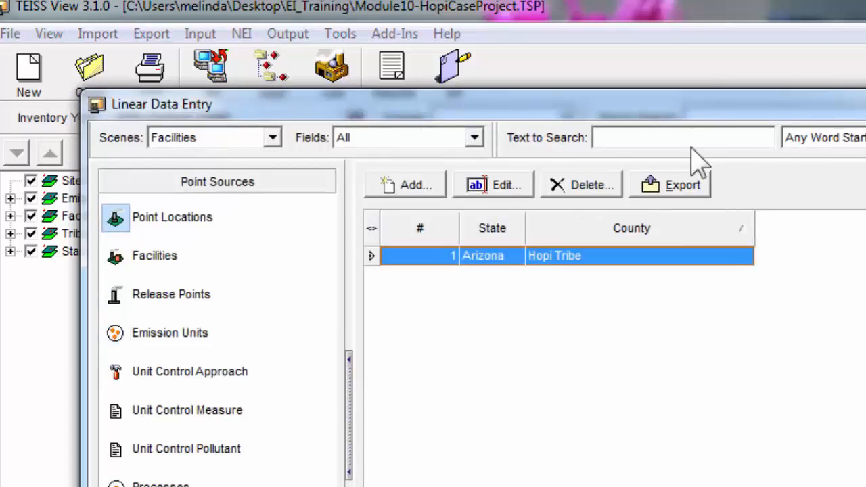
key("alt+F4")
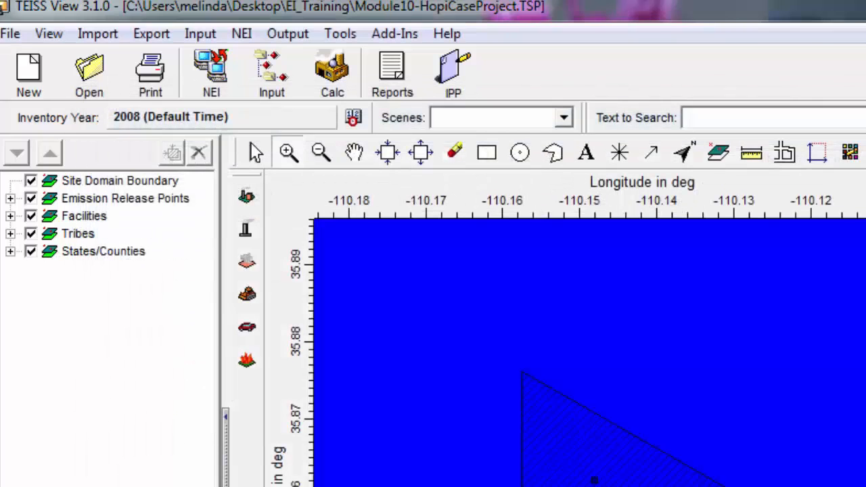
- Select the triangular Rangeland Waste Company facility on the map and open its record for editing
left_click(578, 460)
left_click(256, 153)
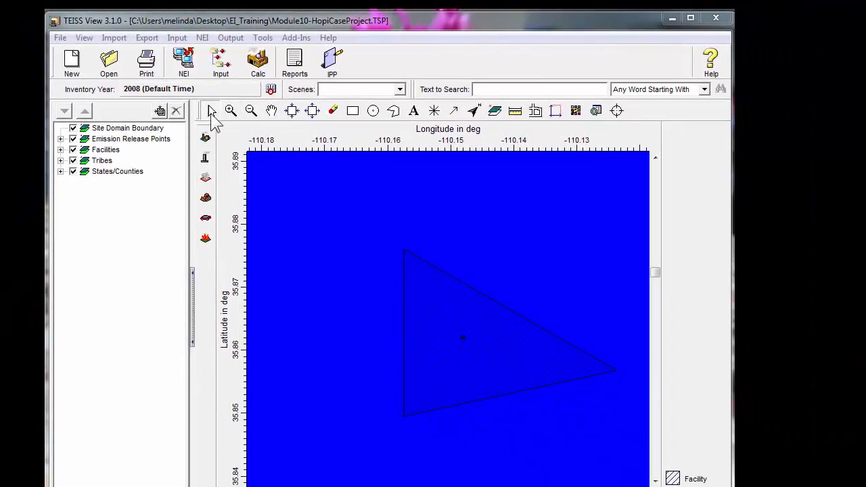
left_click(423, 300)
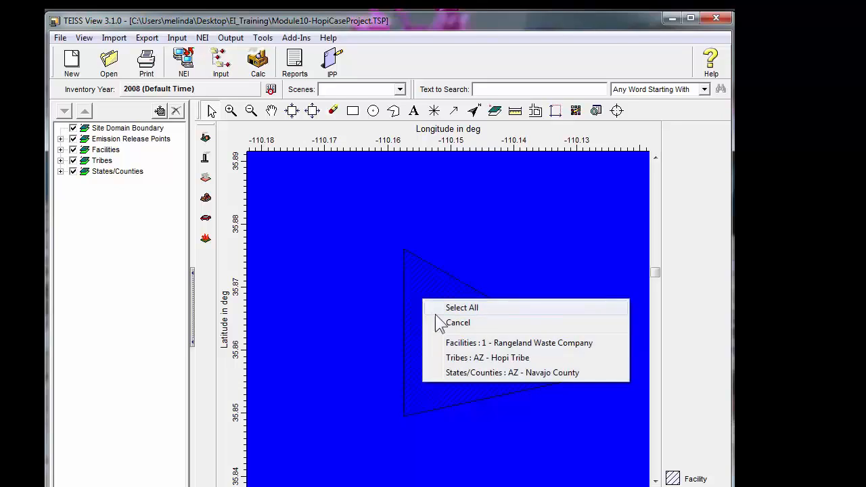
left_click(532, 350)
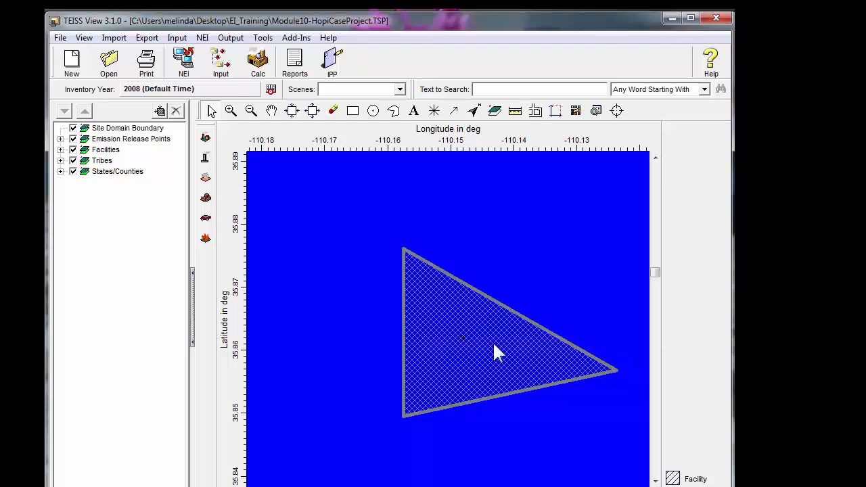
right_click(454, 329)
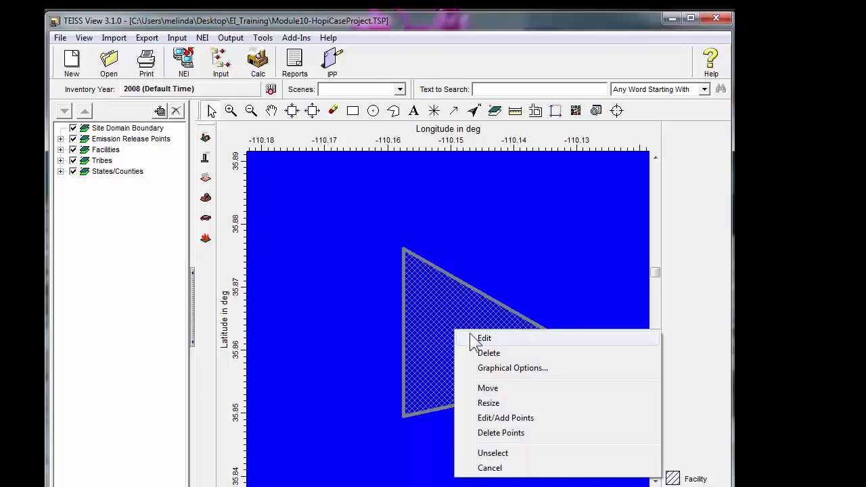
left_click(470, 335)
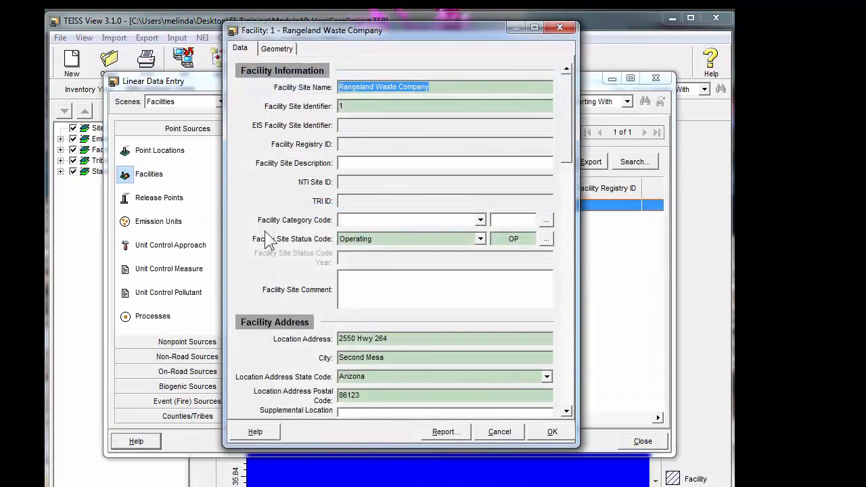